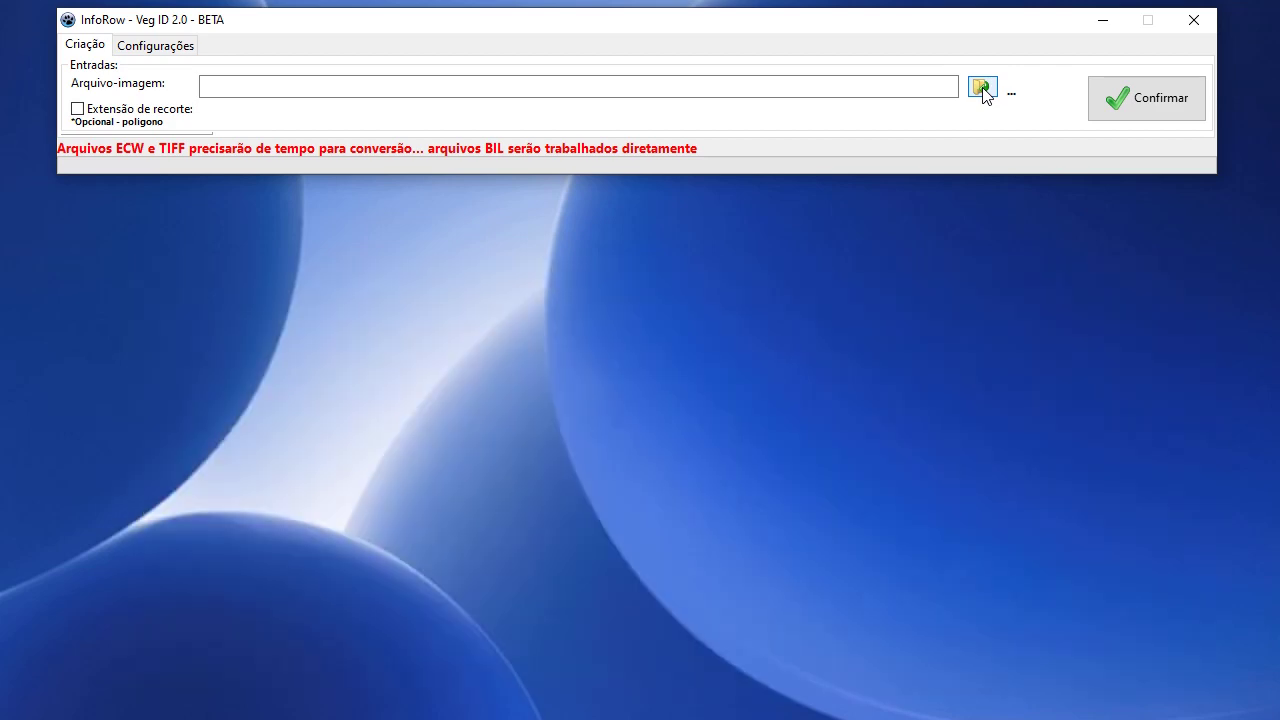
# Load D:\Testes_NIR\1\1.ecw and confirm its gdalwarp conversion to open Etapa 1 - Identificação.
pyautogui.click(983, 90)
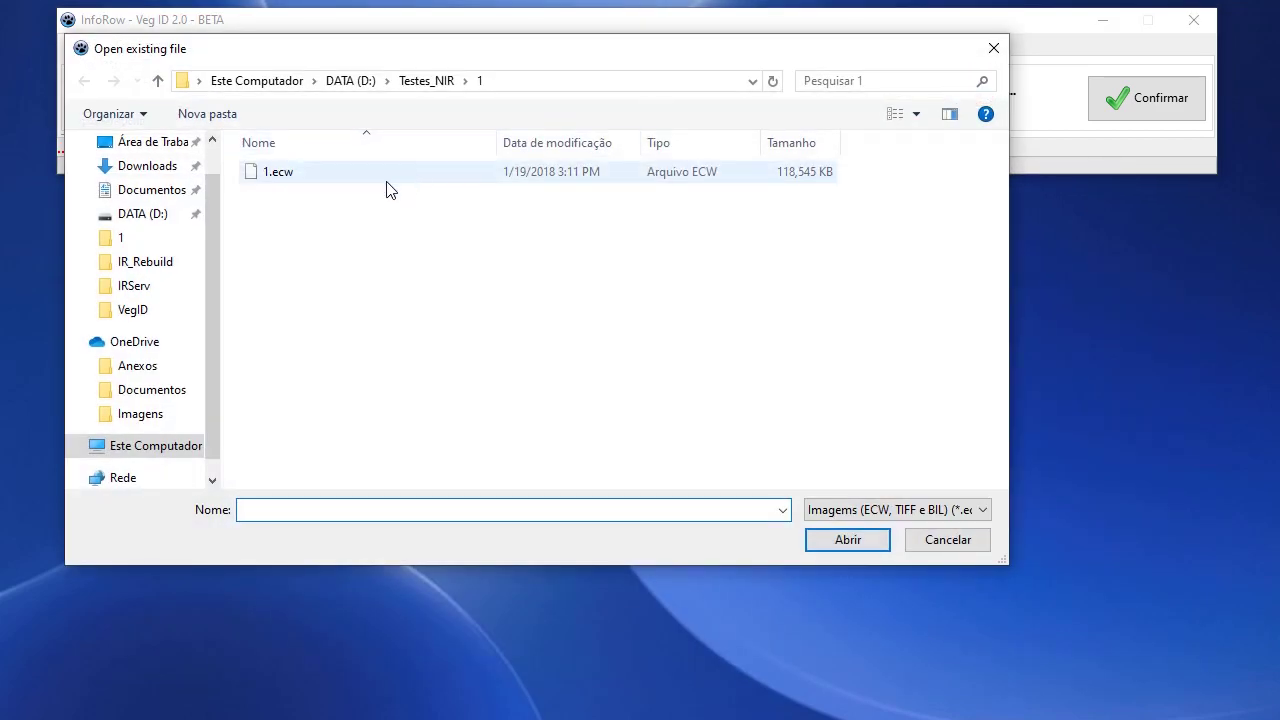
pyautogui.click(373, 178)
pyautogui.click(849, 541)
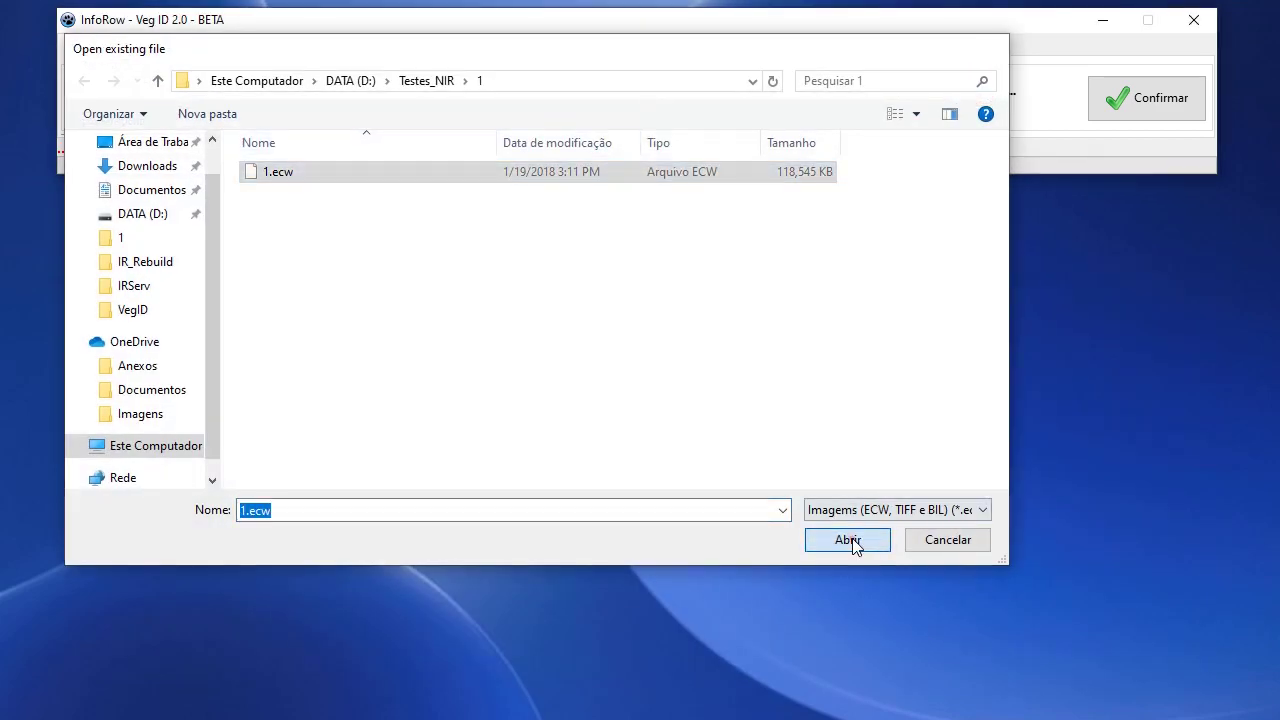
pyautogui.click(1123, 112)
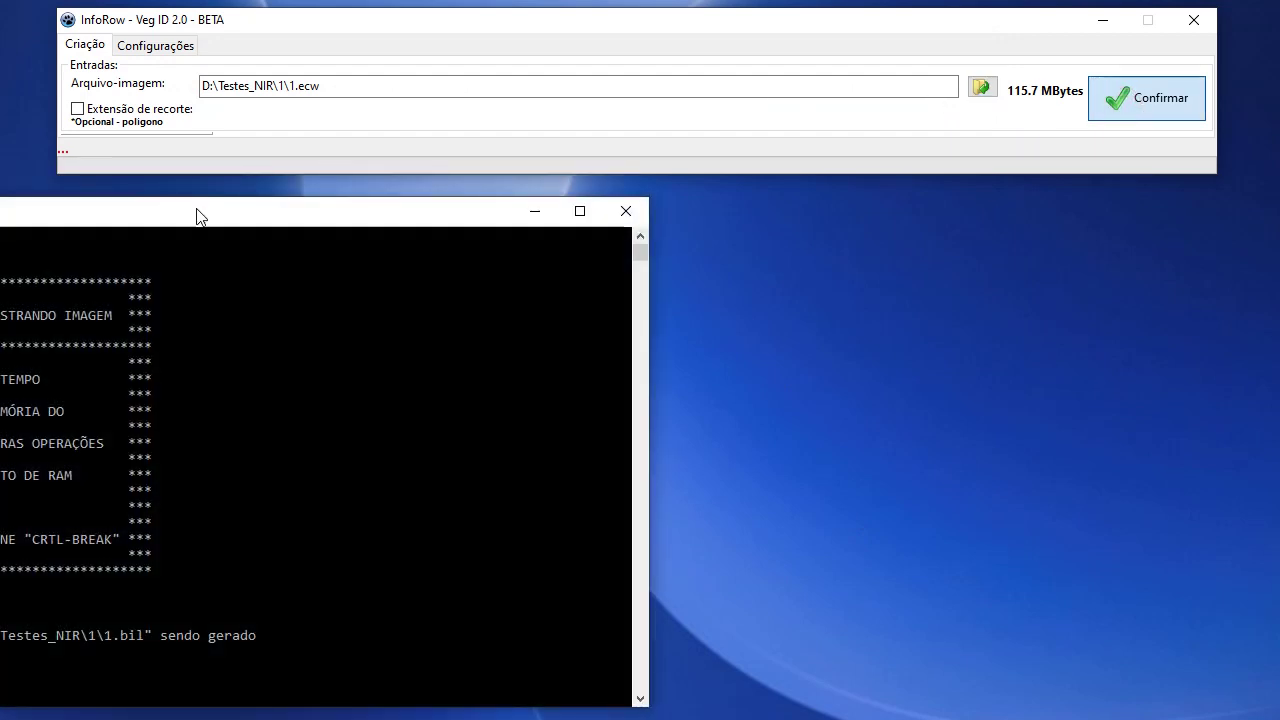
pyautogui.moveTo(194, 214); pyautogui.dragTo(669, 106)
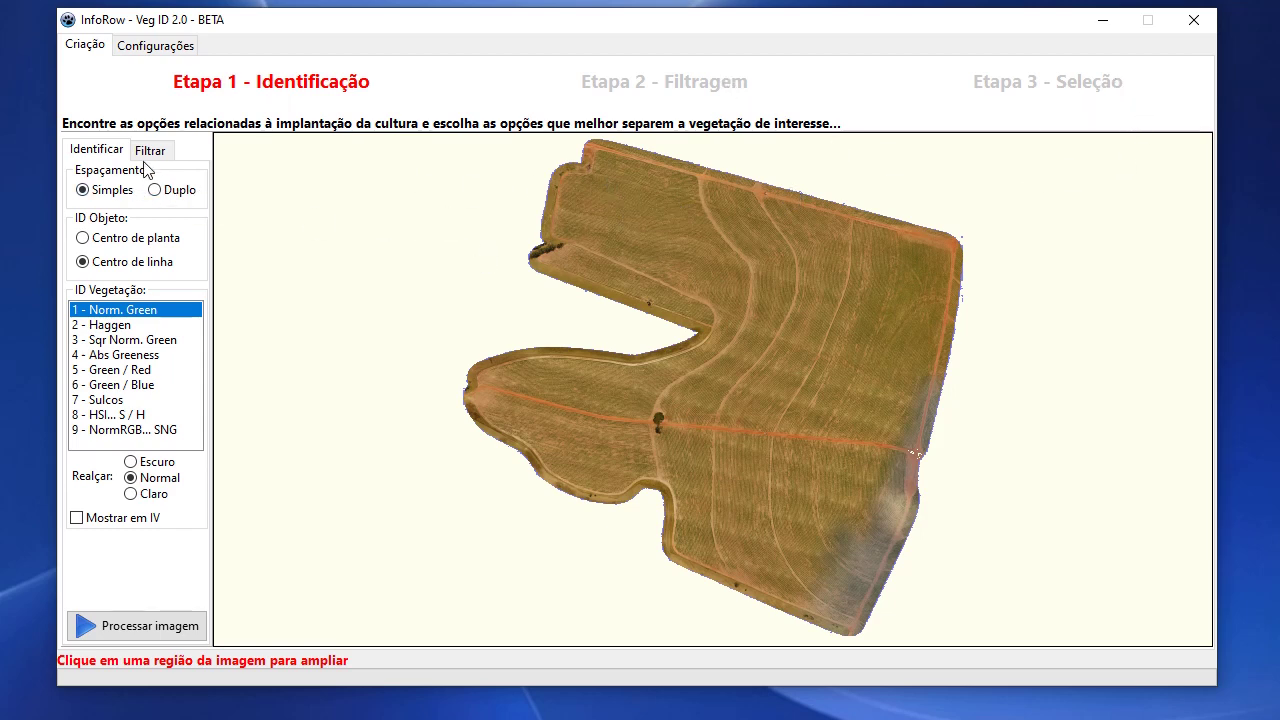
# Zoom into a field region, set Espaçamento Duplo, and tick Mostrar em IV for an infrared view.
pyautogui.click(641, 219)
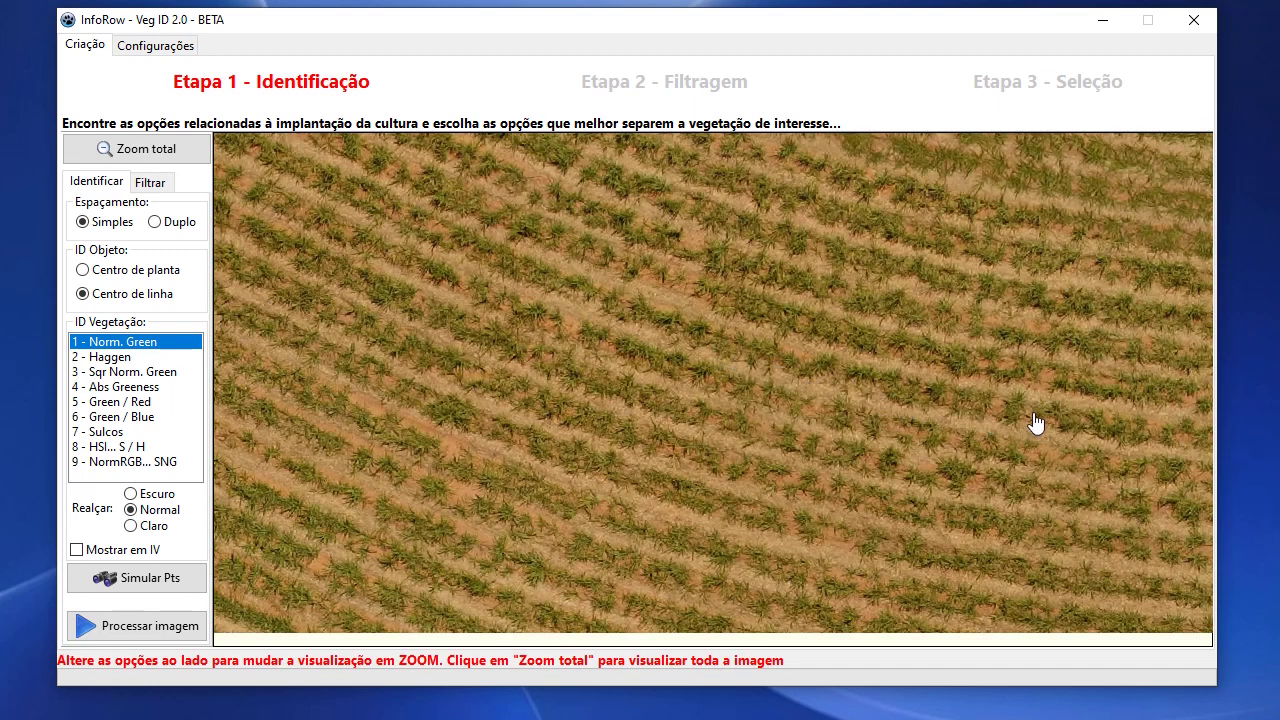
pyautogui.click(154, 221)
pyautogui.click(77, 552)
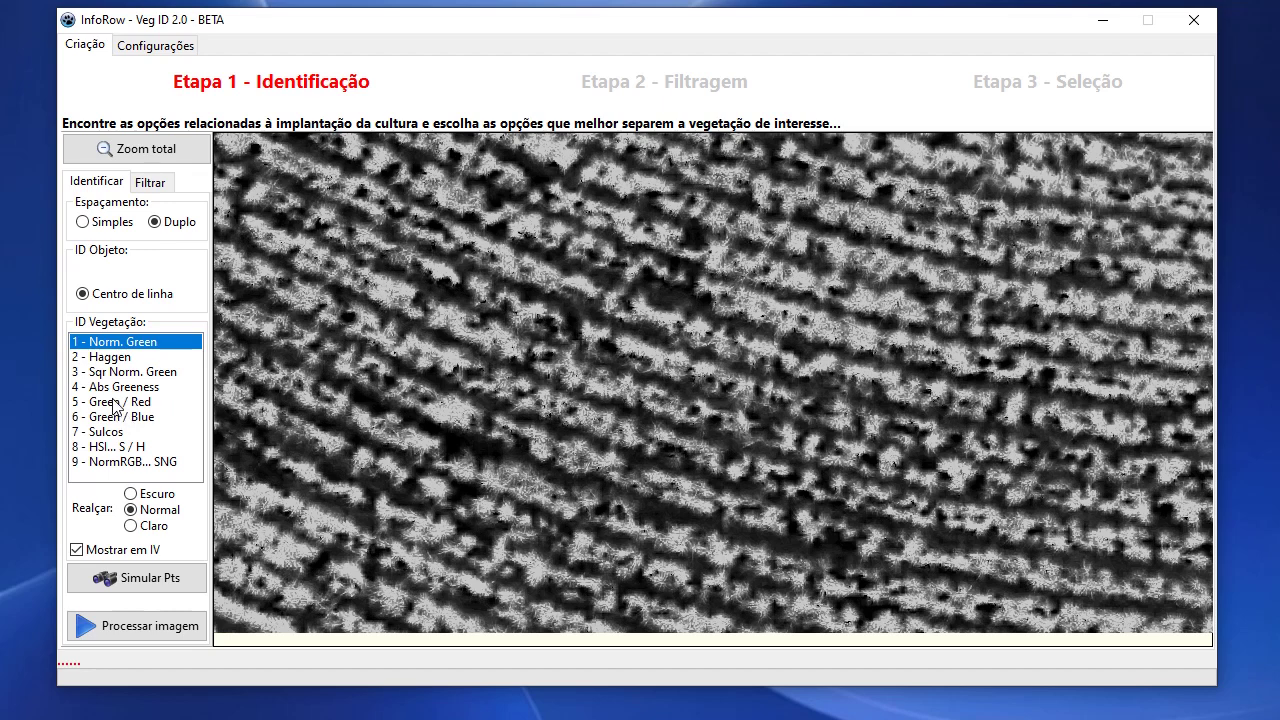
# Try the 5 - Green / Red vegetation index, then settle on 6 - Green / Blue.
pyautogui.click(113, 403)
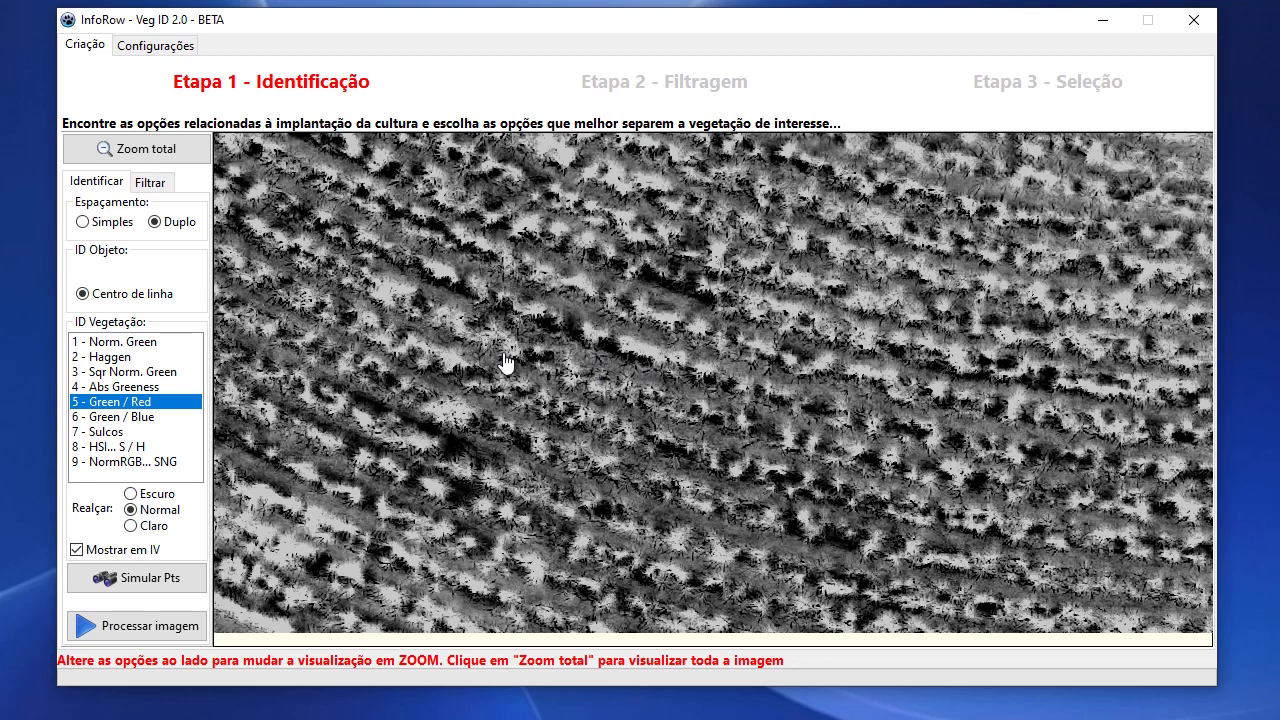
pyautogui.click(131, 418)
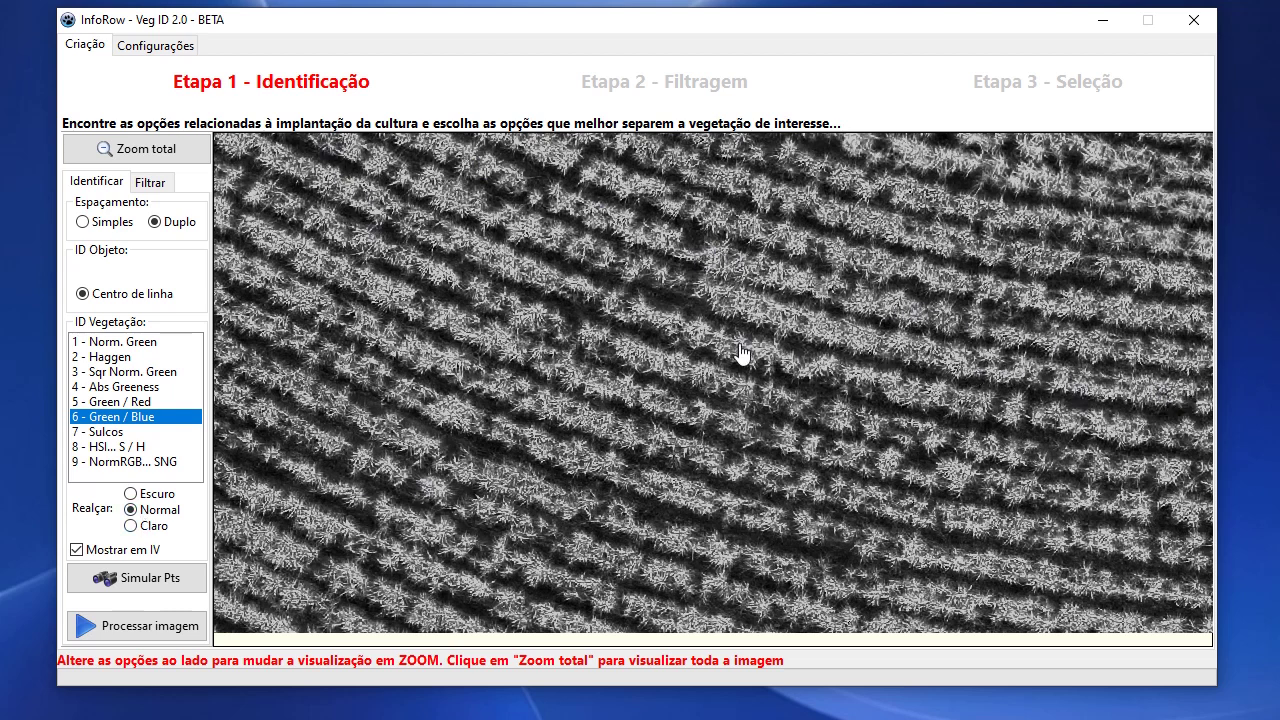
# Run Simular Pts for the zoomed area, then untick Mostrar em IV to return to true colour.
pyautogui.click(141, 588)
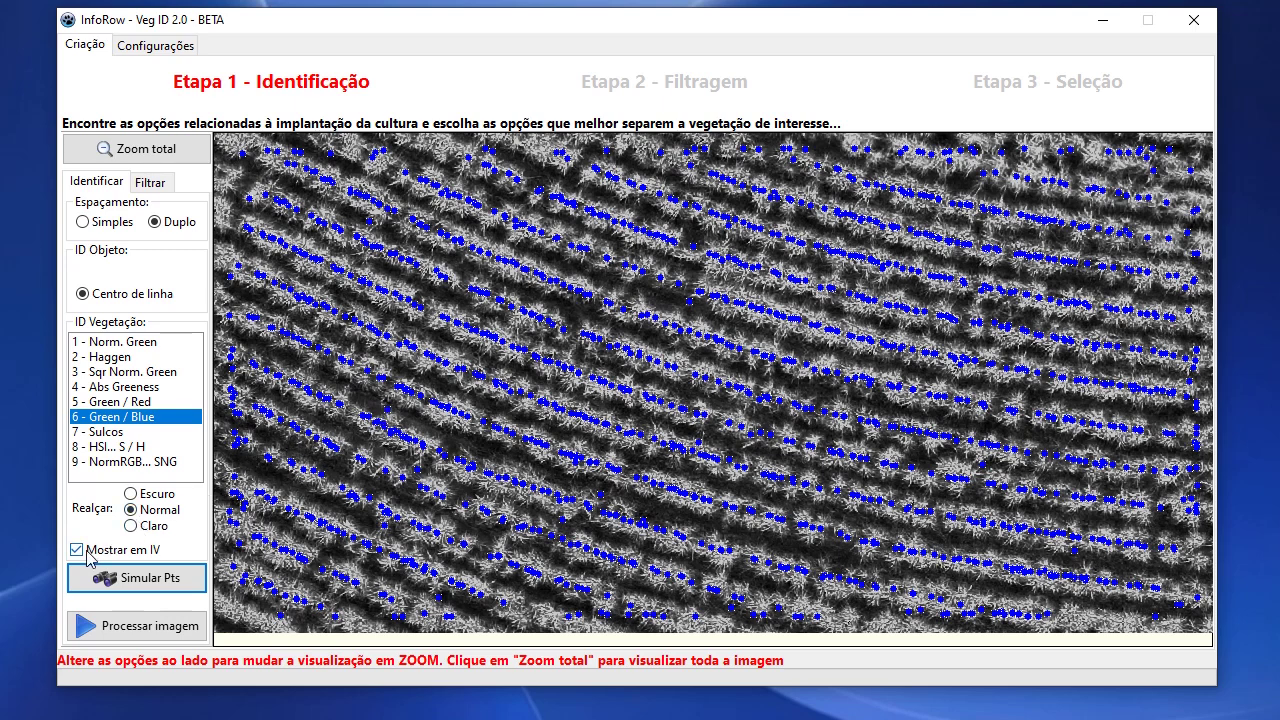
pyautogui.click(77, 550)
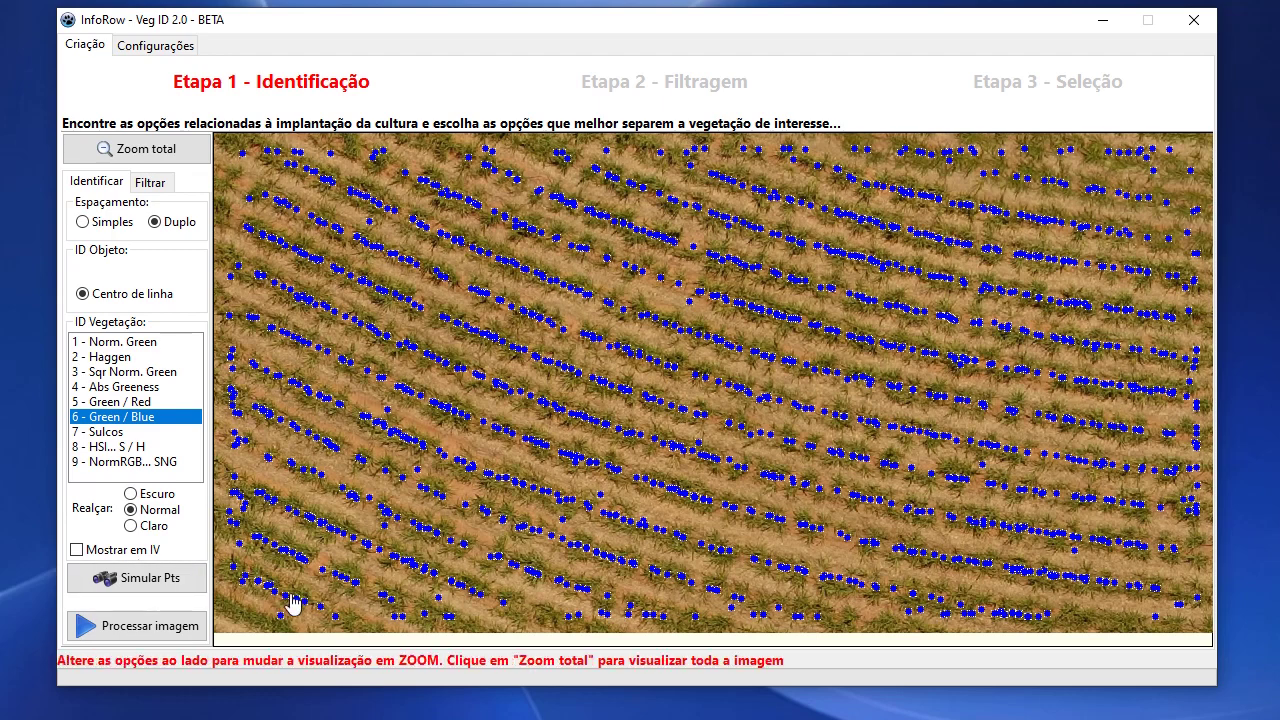
# Process the whole image and arrange the PART 1/3, 2/3 and 3/3 consoles to watch progress.
pyautogui.click(169, 628)
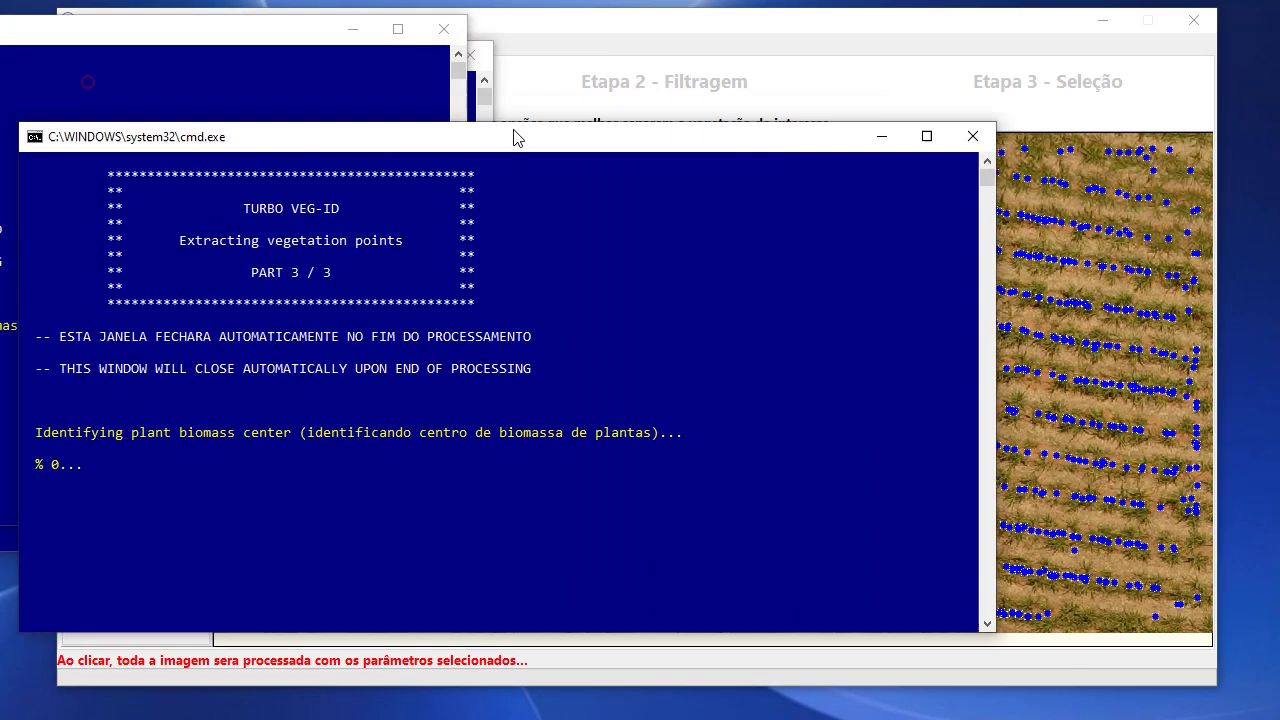
pyautogui.moveTo(513, 137); pyautogui.dragTo(1069, 368)
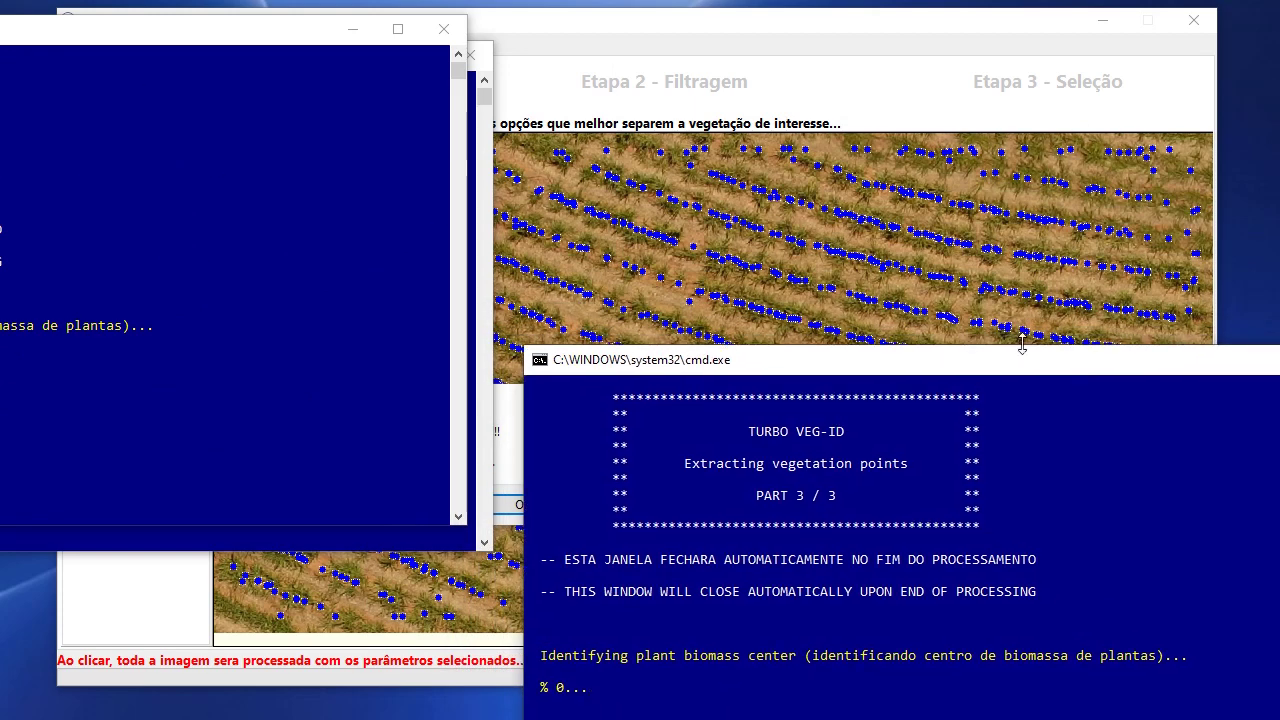
pyautogui.moveTo(243, 43); pyautogui.dragTo(1267, 54)
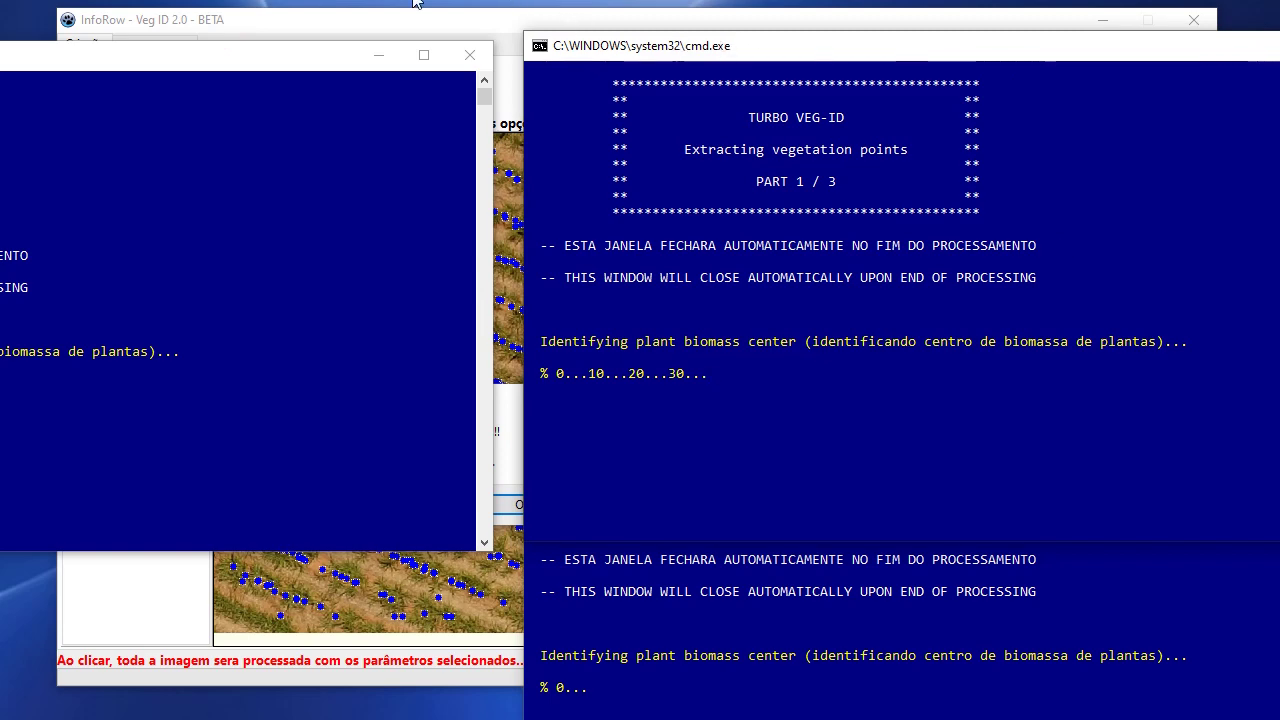
pyautogui.moveTo(213, 64); pyautogui.dragTo(706, 153)
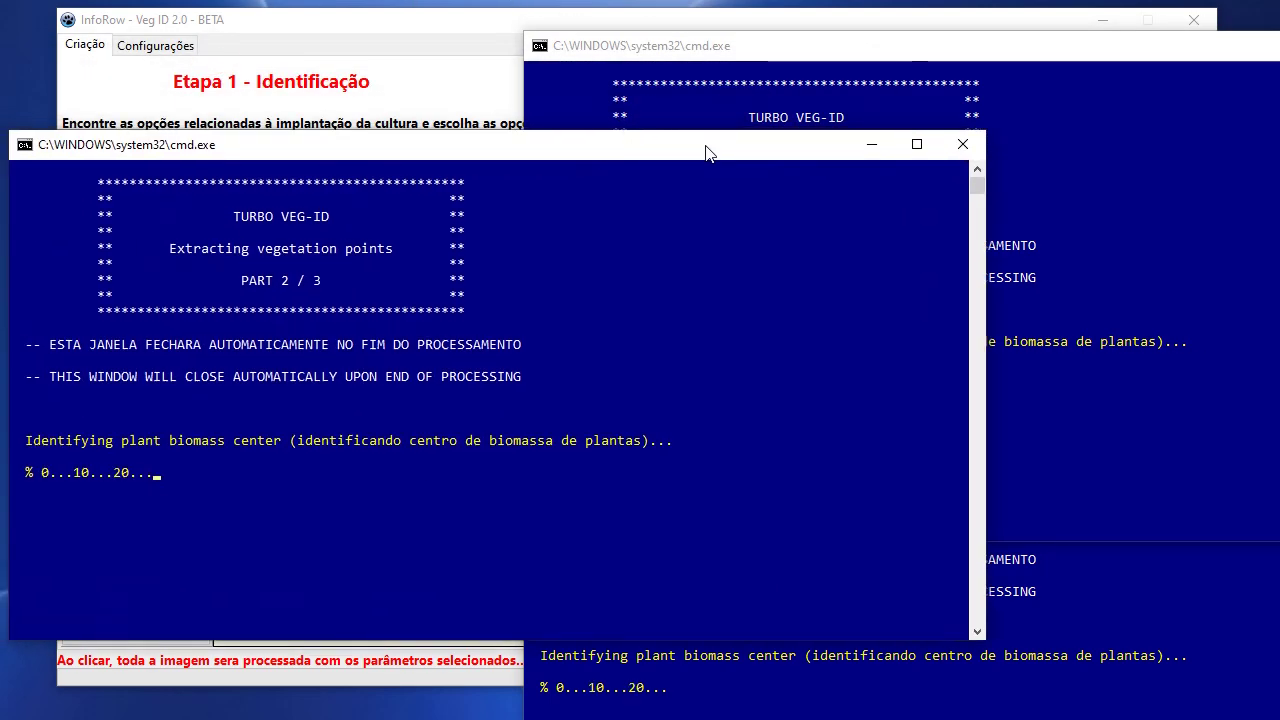
pyautogui.click(940, 38)
pyautogui.click(1091, 601)
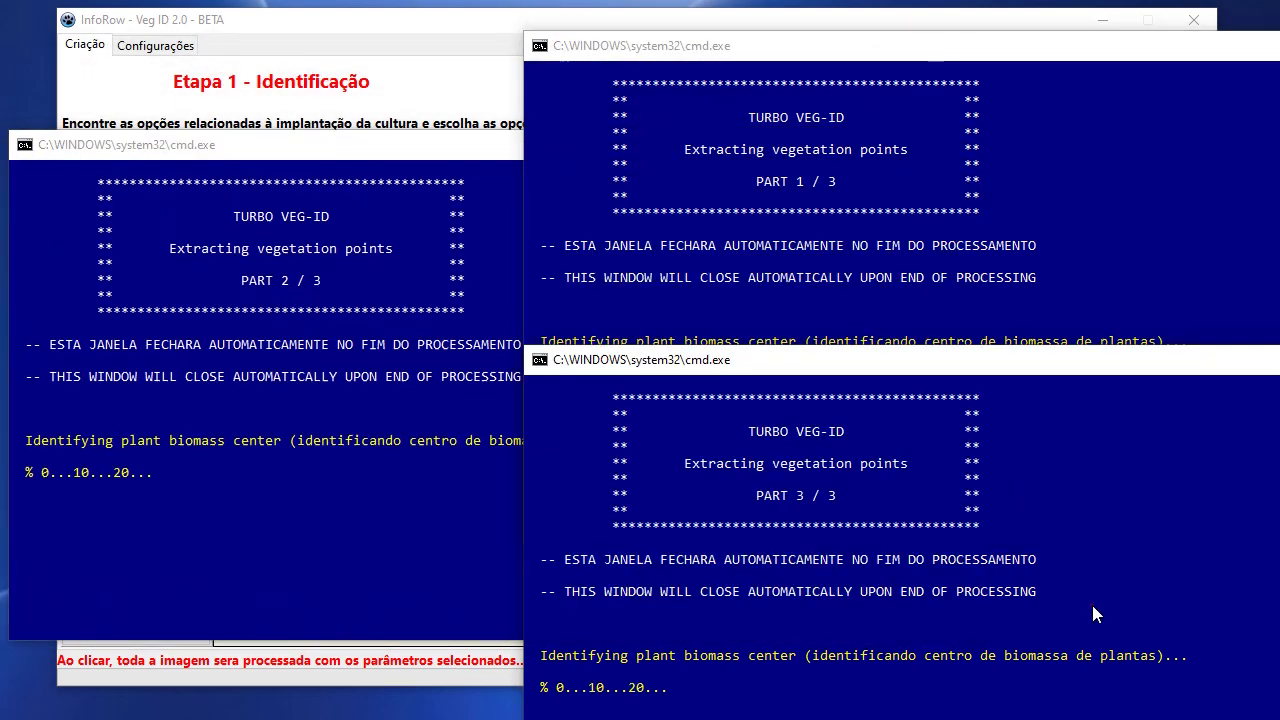
pyautogui.moveTo(984, 61); pyautogui.dragTo(986, 0)
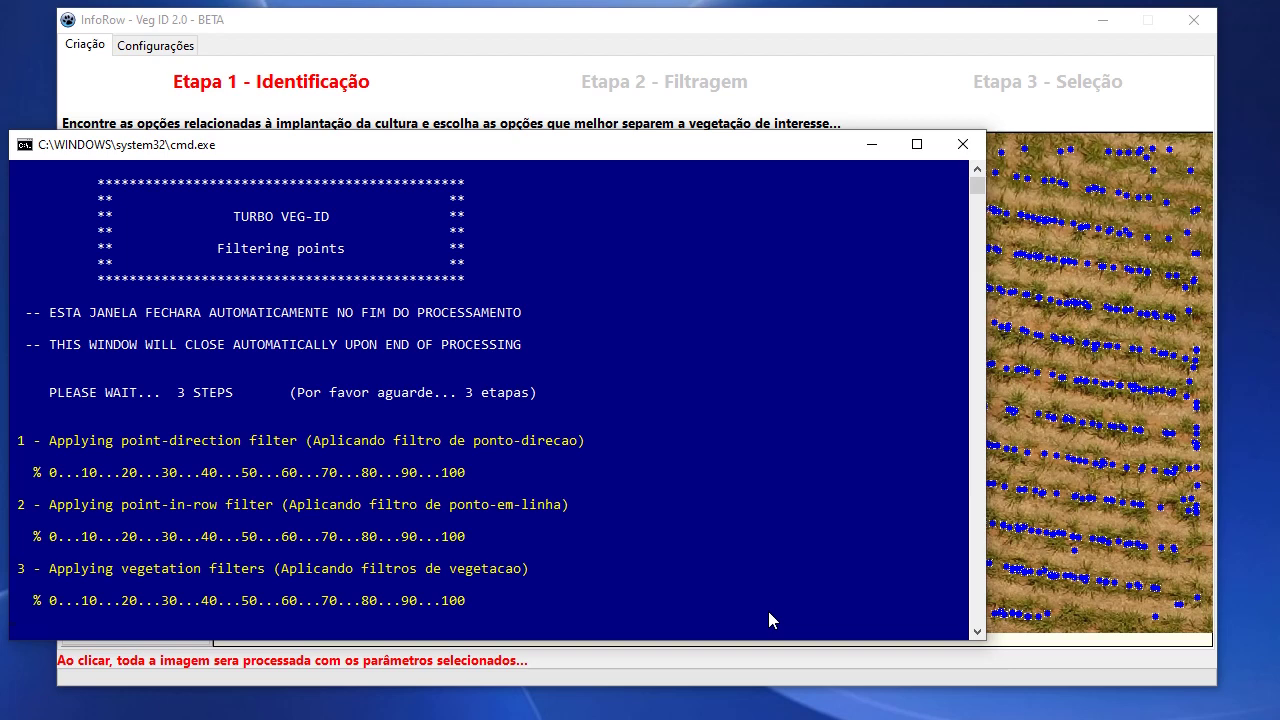
# Close the finished console, dismiss the VegID message, and start Etapa 2 - Filtragem.
pyautogui.press('Return')
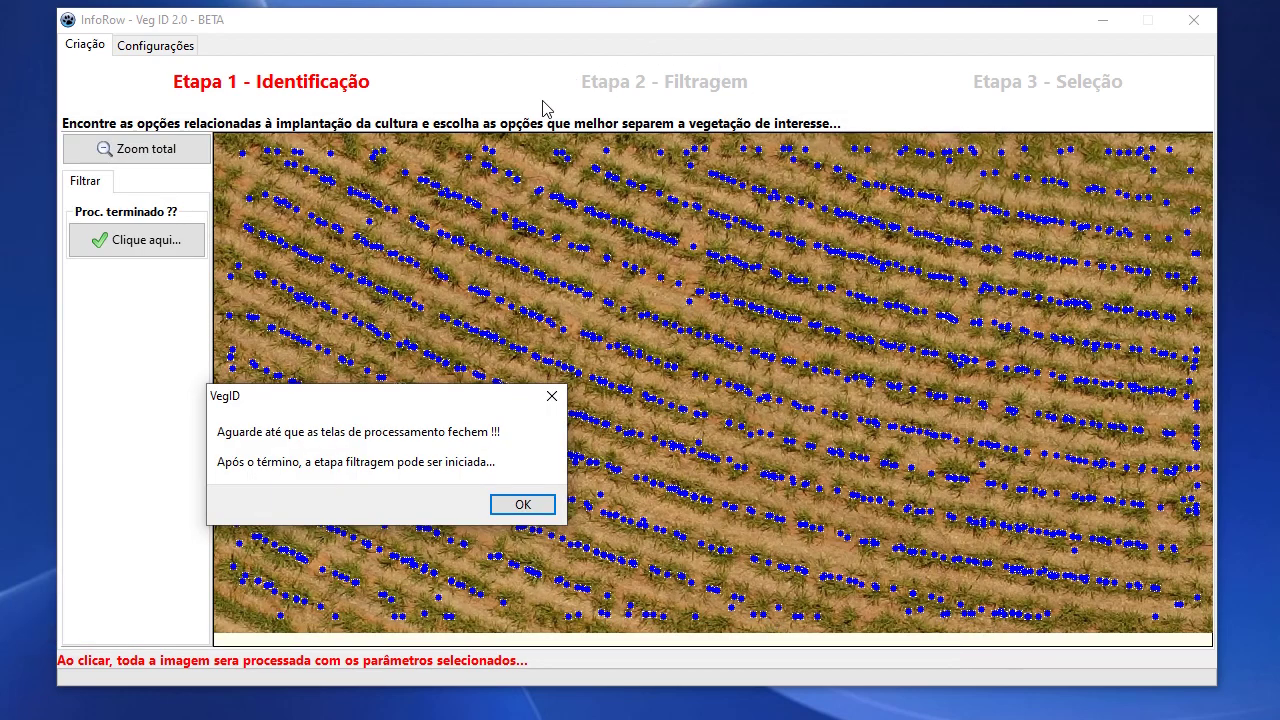
pyautogui.click(523, 506)
pyautogui.click(170, 241)
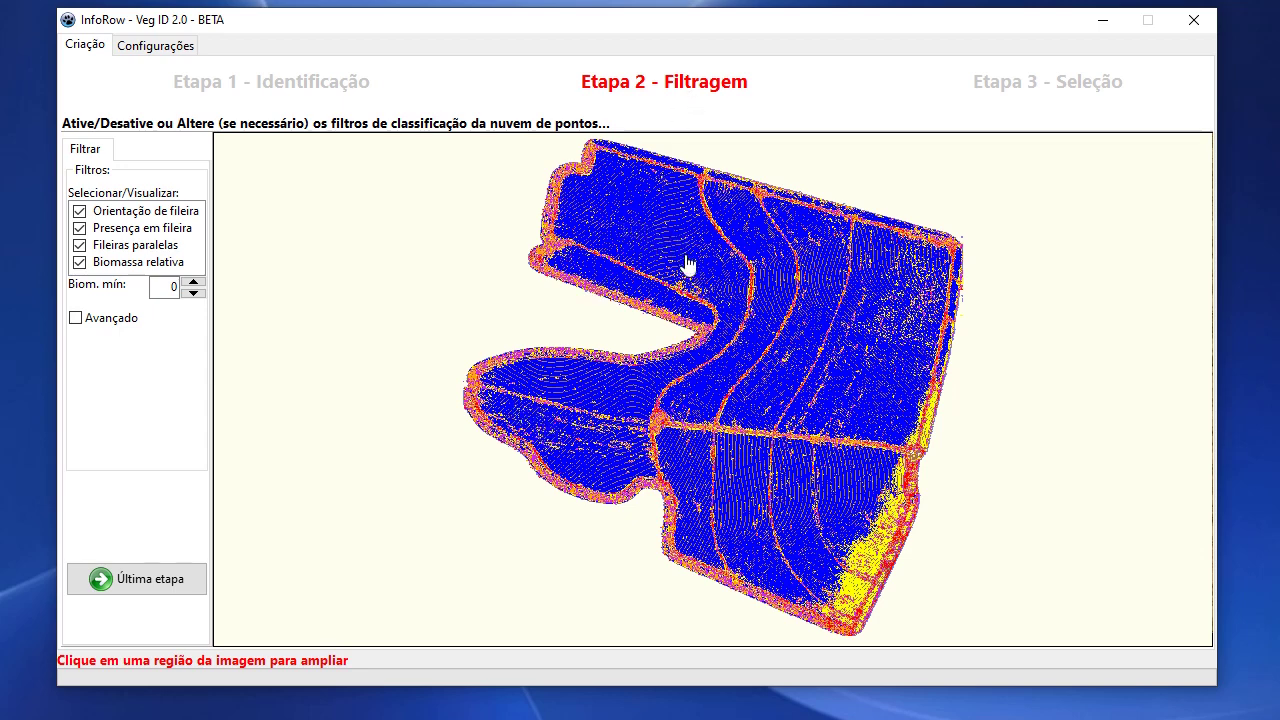
# Zoom into the upper part of the field to inspect points along the yellow row lines.
pyautogui.click(686, 260)
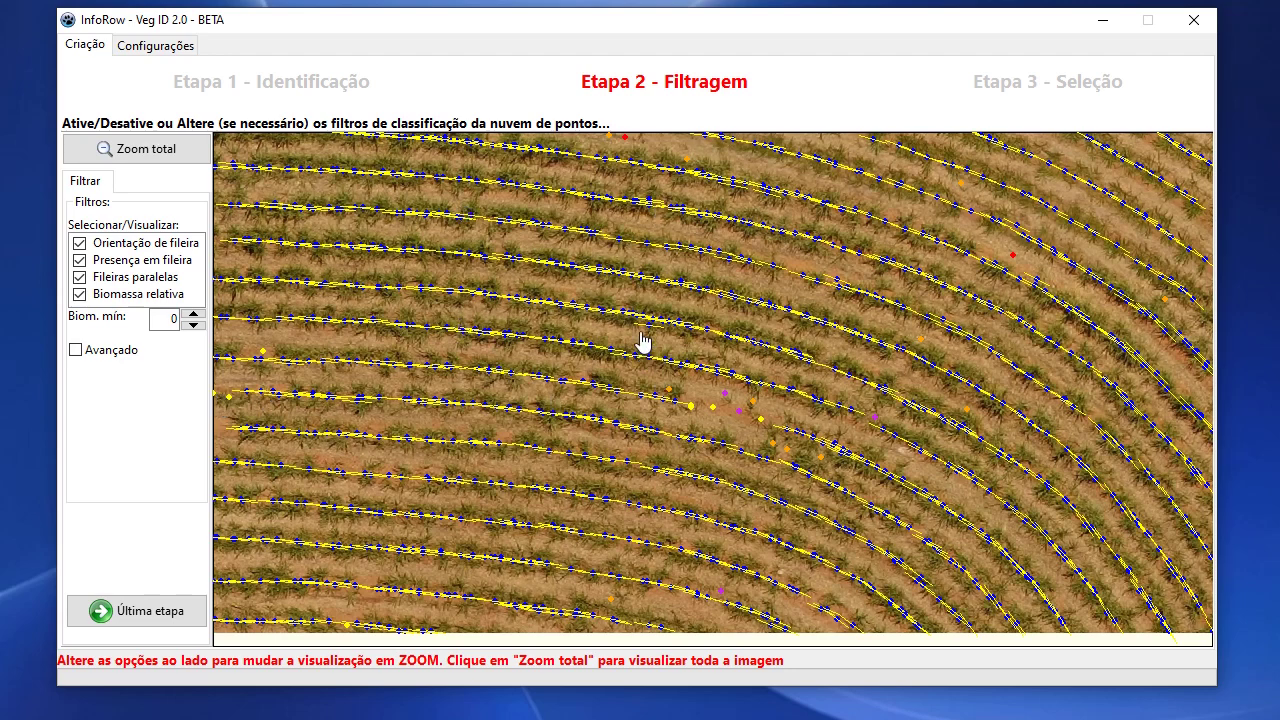
# Inspect the lower-right patch of red-classified points, using Zoom total before and after.
pyautogui.click(176, 152)
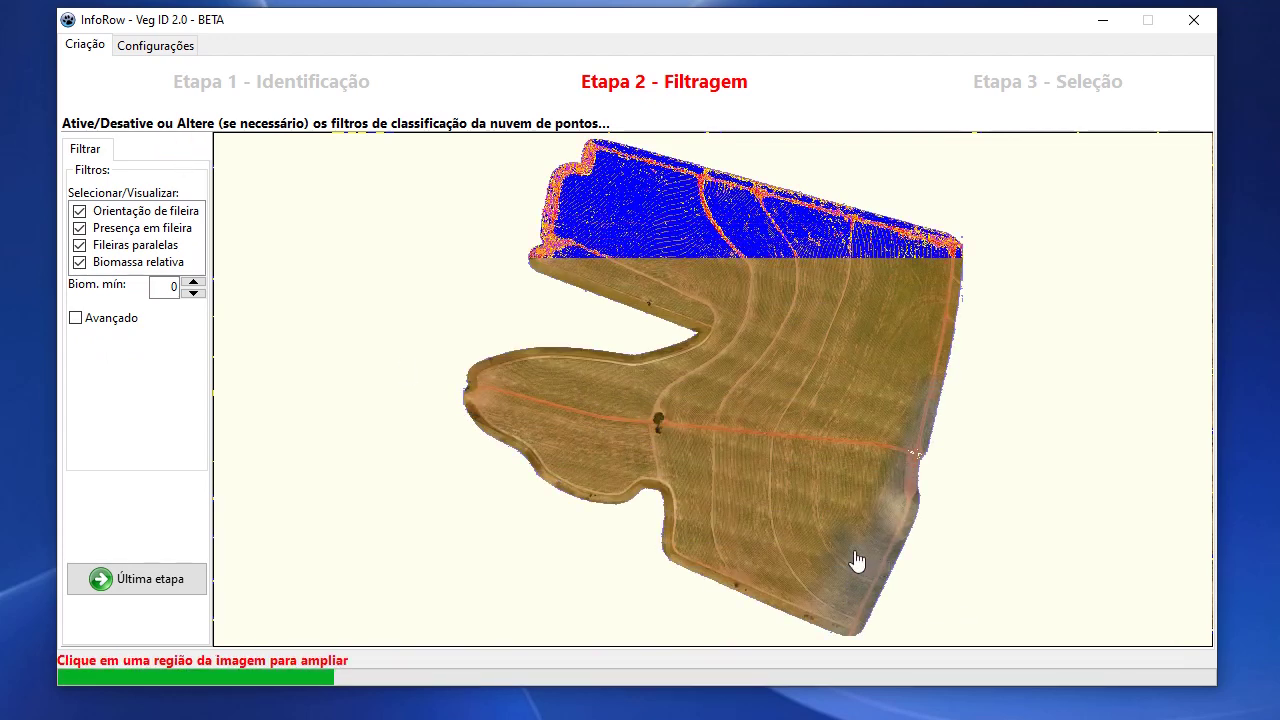
pyautogui.click(857, 556)
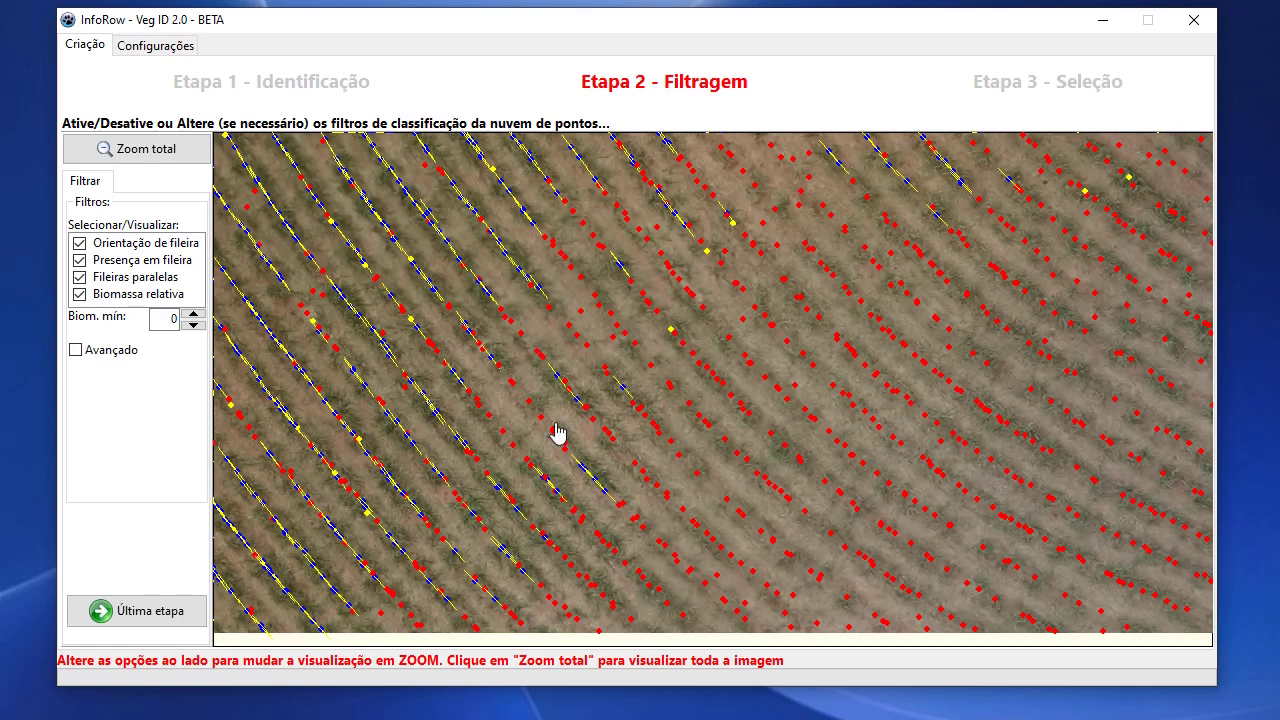
pyautogui.click(130, 149)
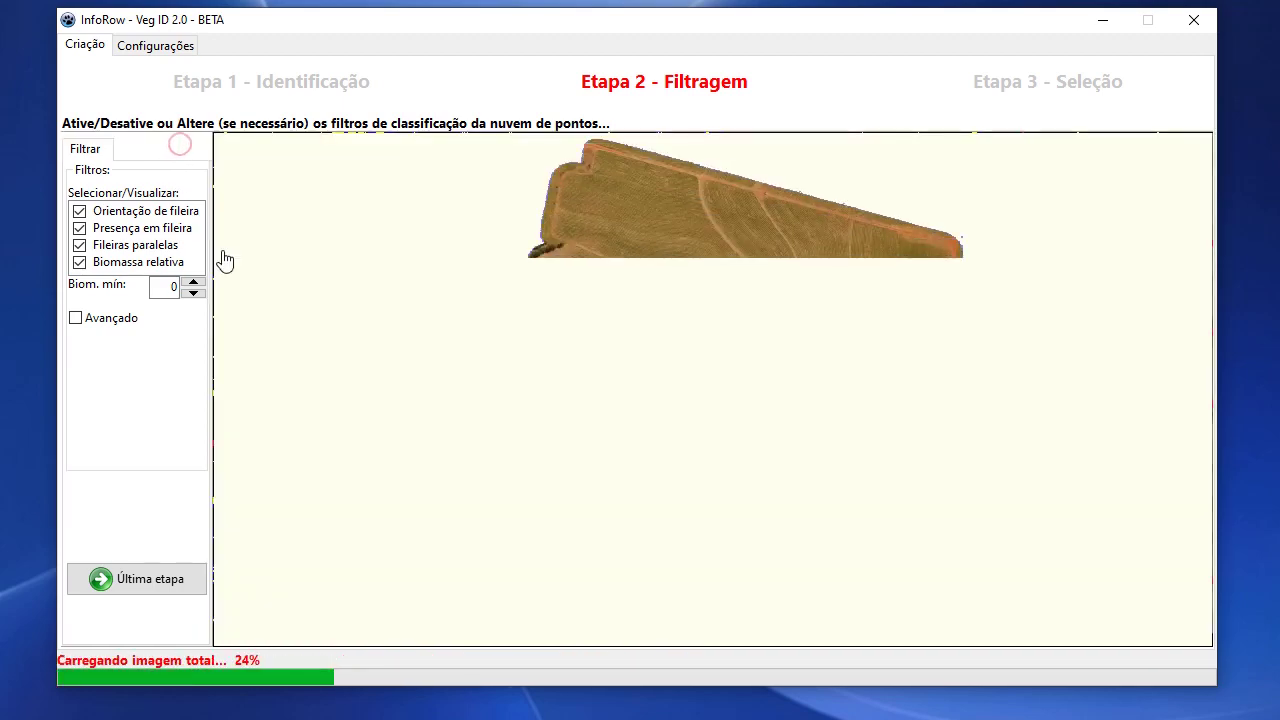
# Uncheck Biomassa relativa, apply the filters, and zoom into a field region to check the reclassification.
pyautogui.click(80, 264)
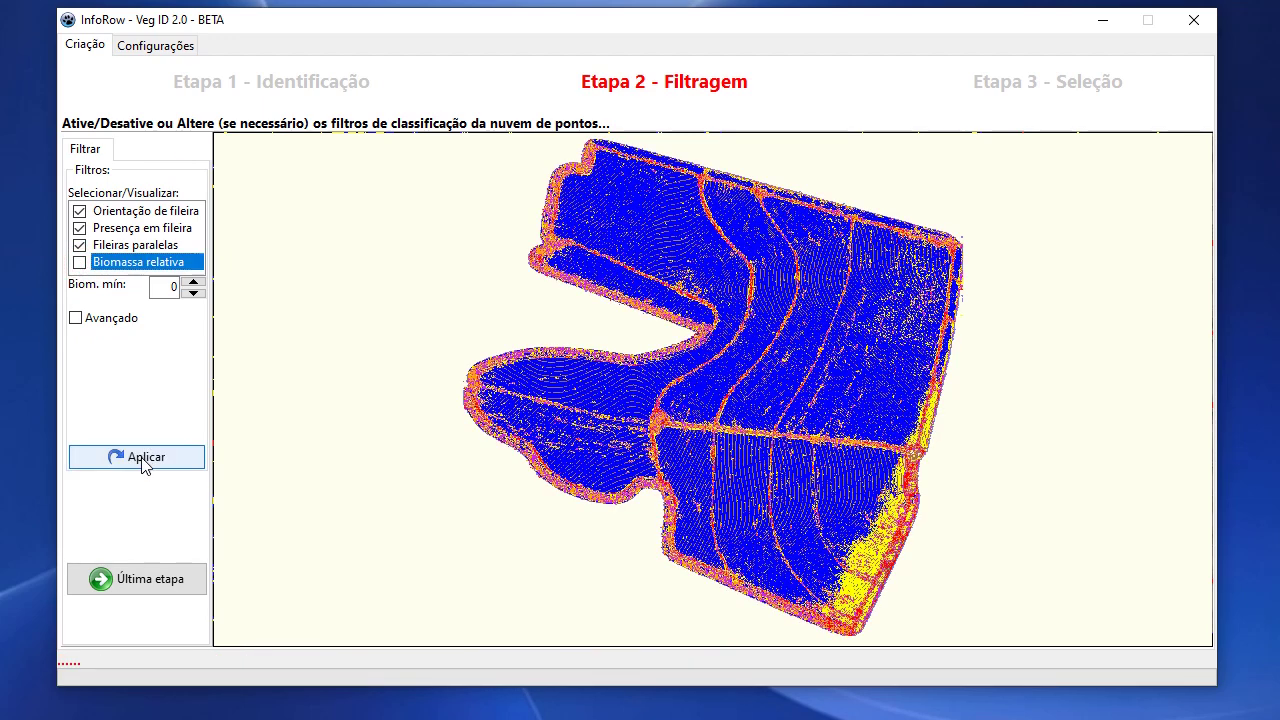
pyautogui.click(145, 459)
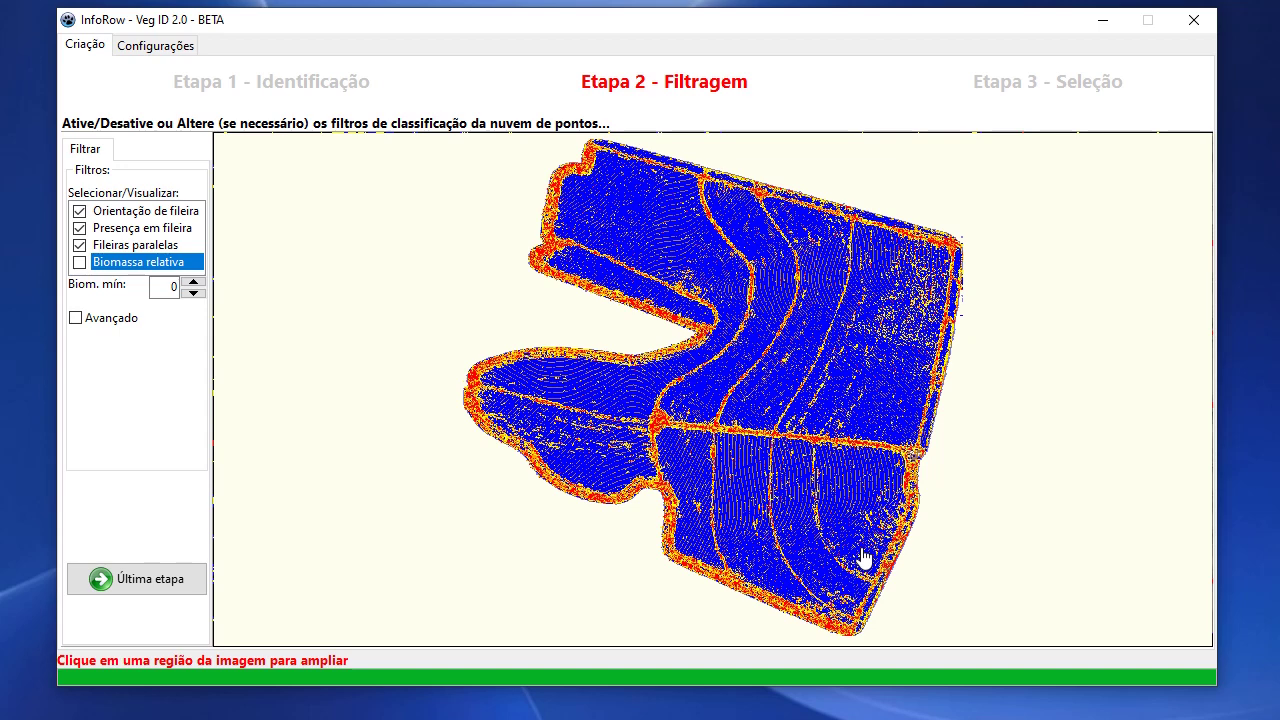
pyautogui.click(922, 310)
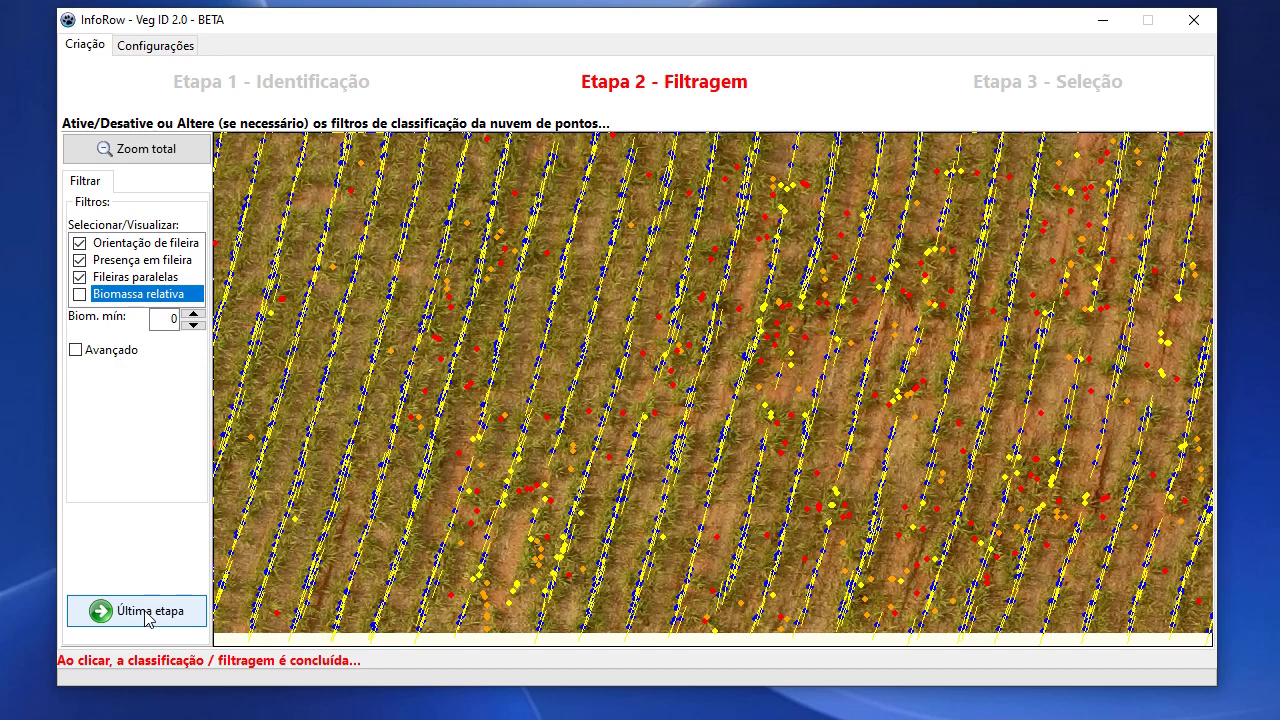
# Click Última etapa to finish filtering and advance to Etapa 3 - Seleção.
pyautogui.click(140, 611)
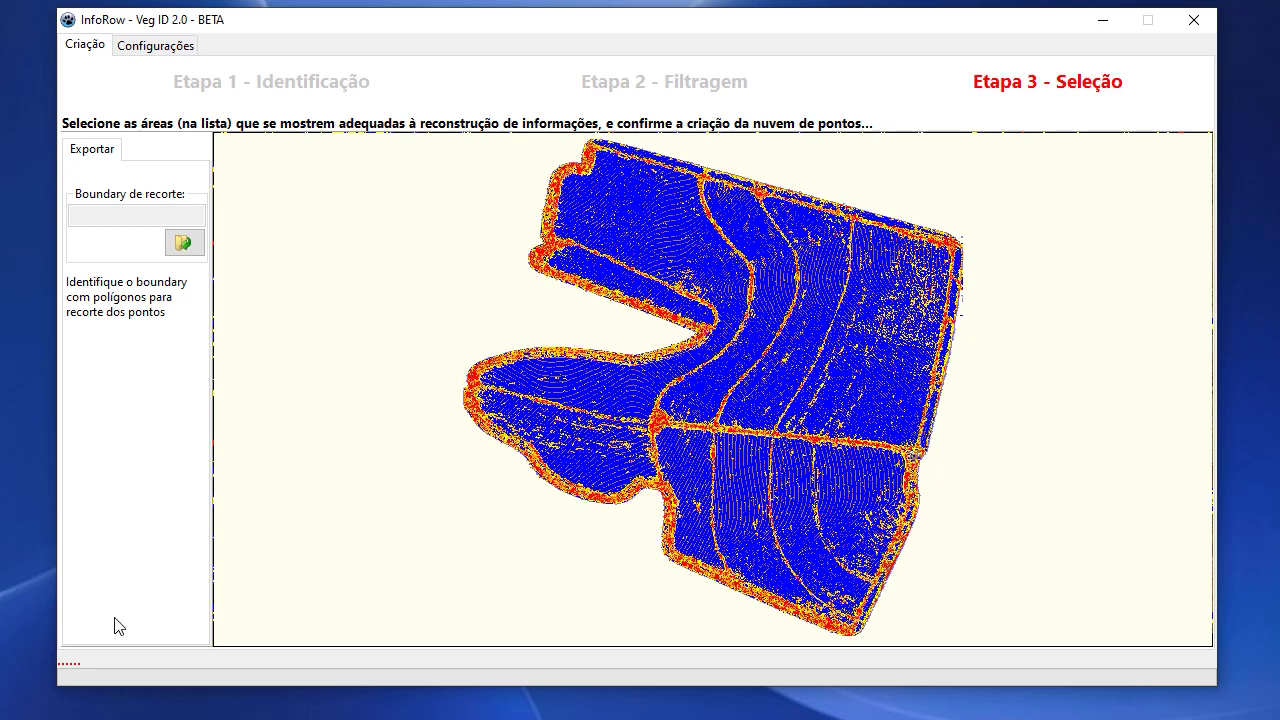
# Load Bound.kml from the Testes_NIR\1 folder as the cropping boundary file.
pyautogui.click(184, 244)
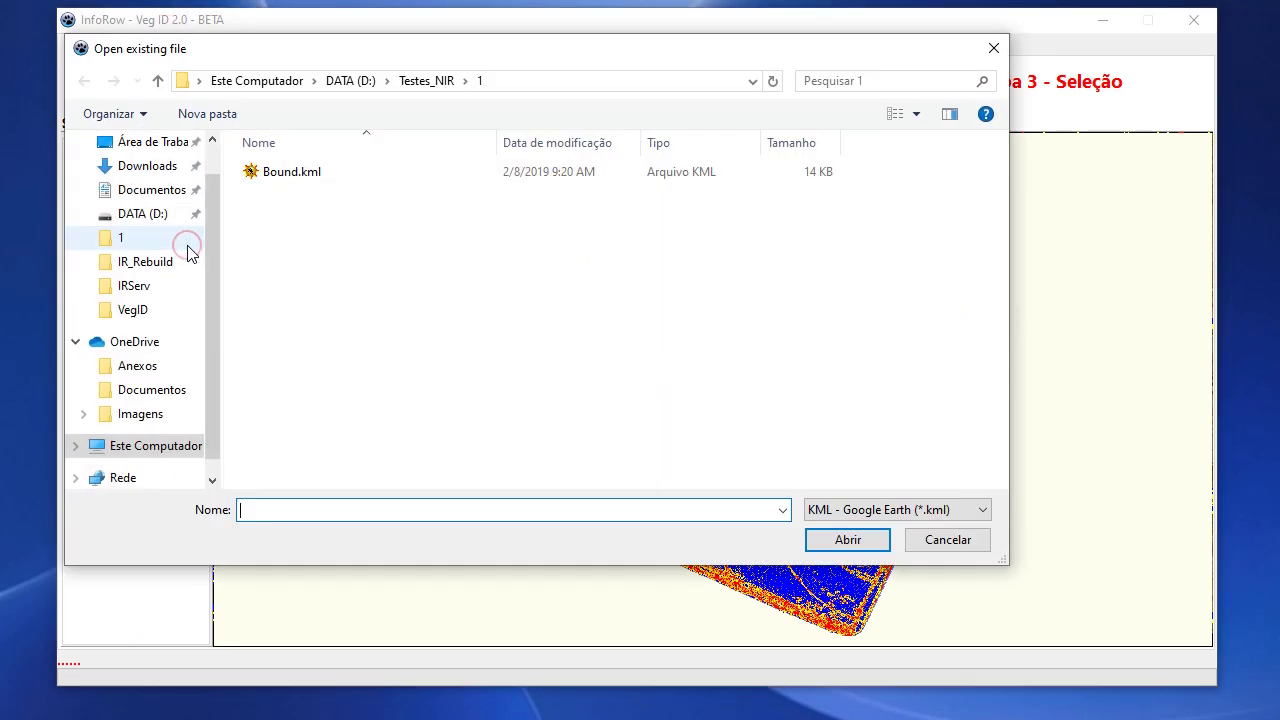
pyautogui.click(300, 180)
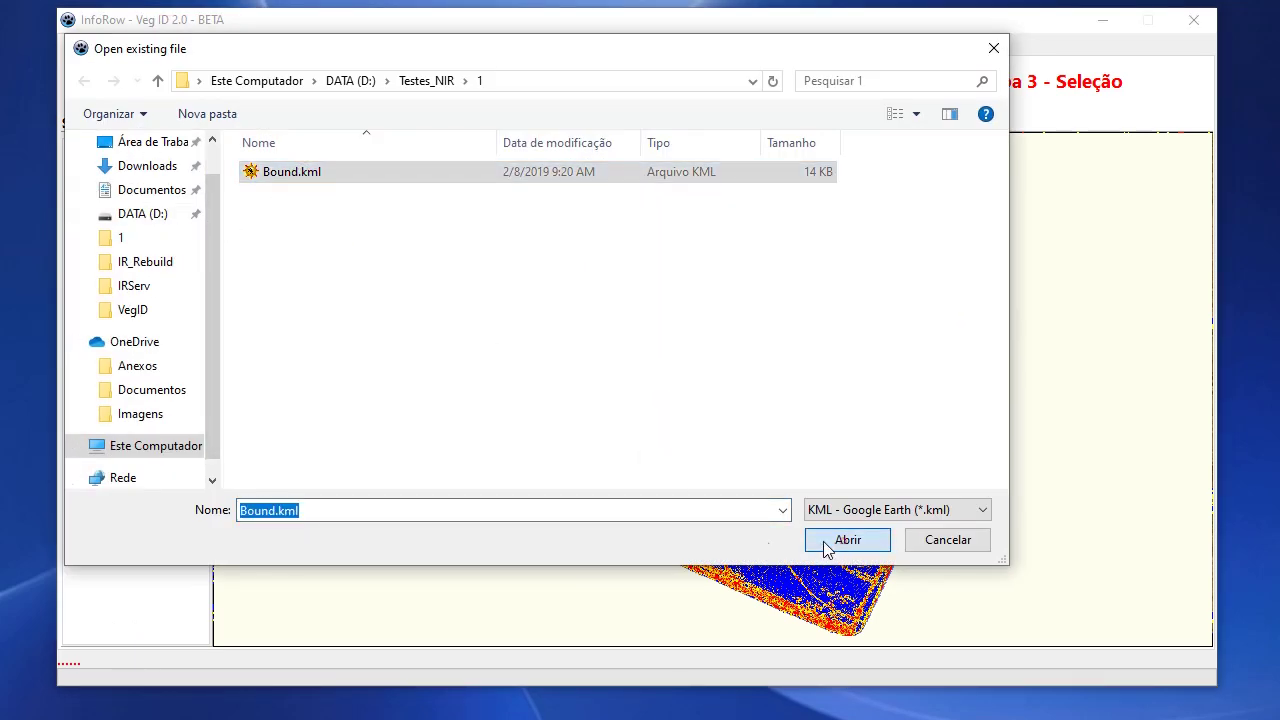
pyautogui.click(846, 540)
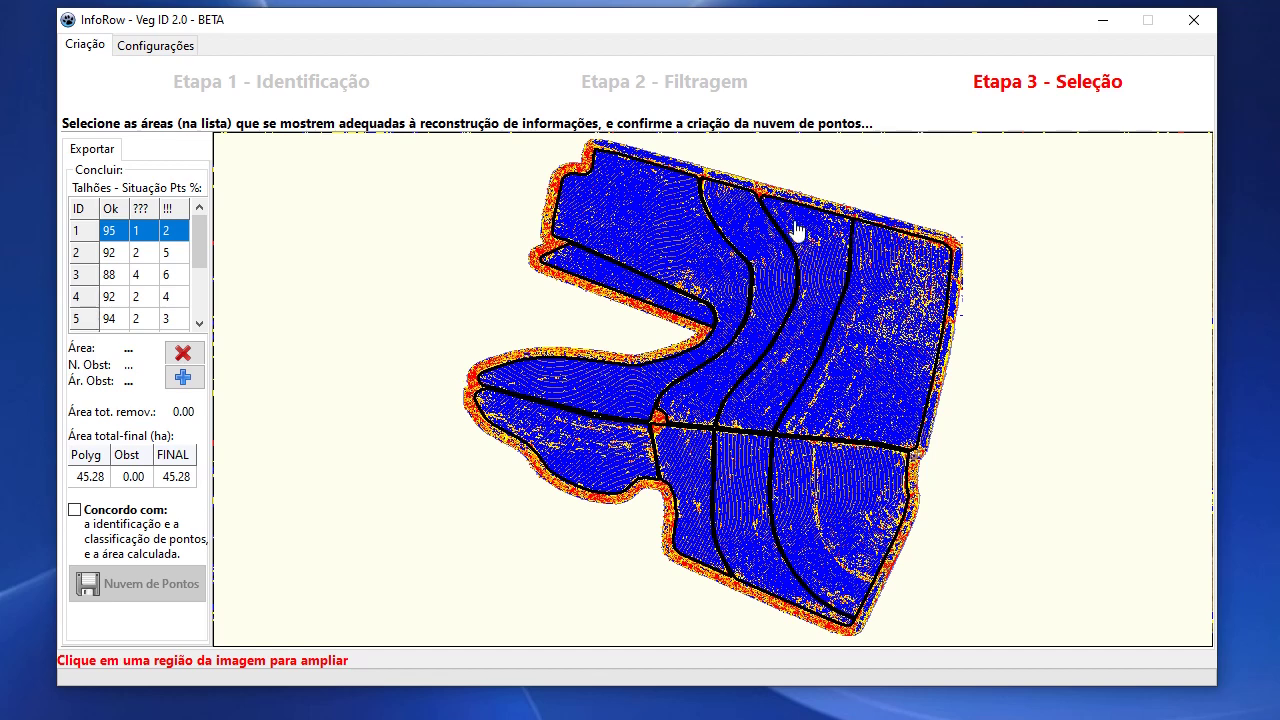
pyautogui.click(201, 326)
pyautogui.click(201, 326)
pyautogui.click(201, 326)
pyautogui.click(201, 326)
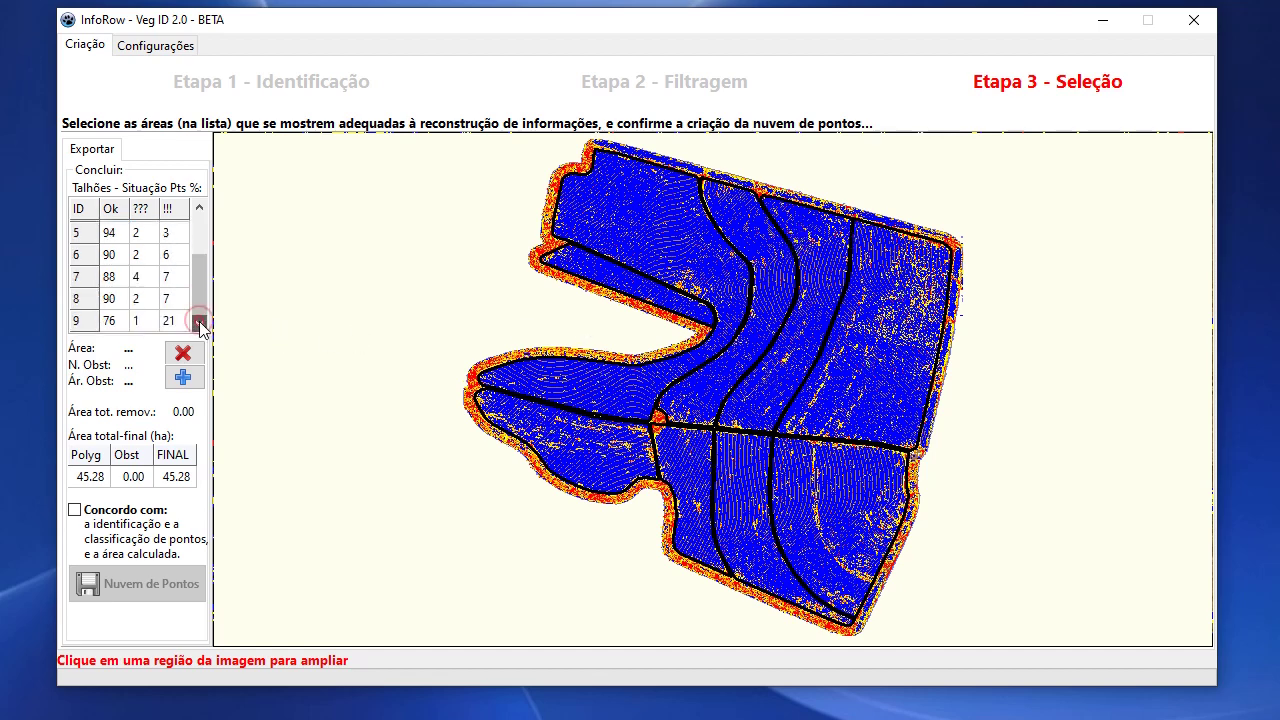
pyautogui.click(113, 322)
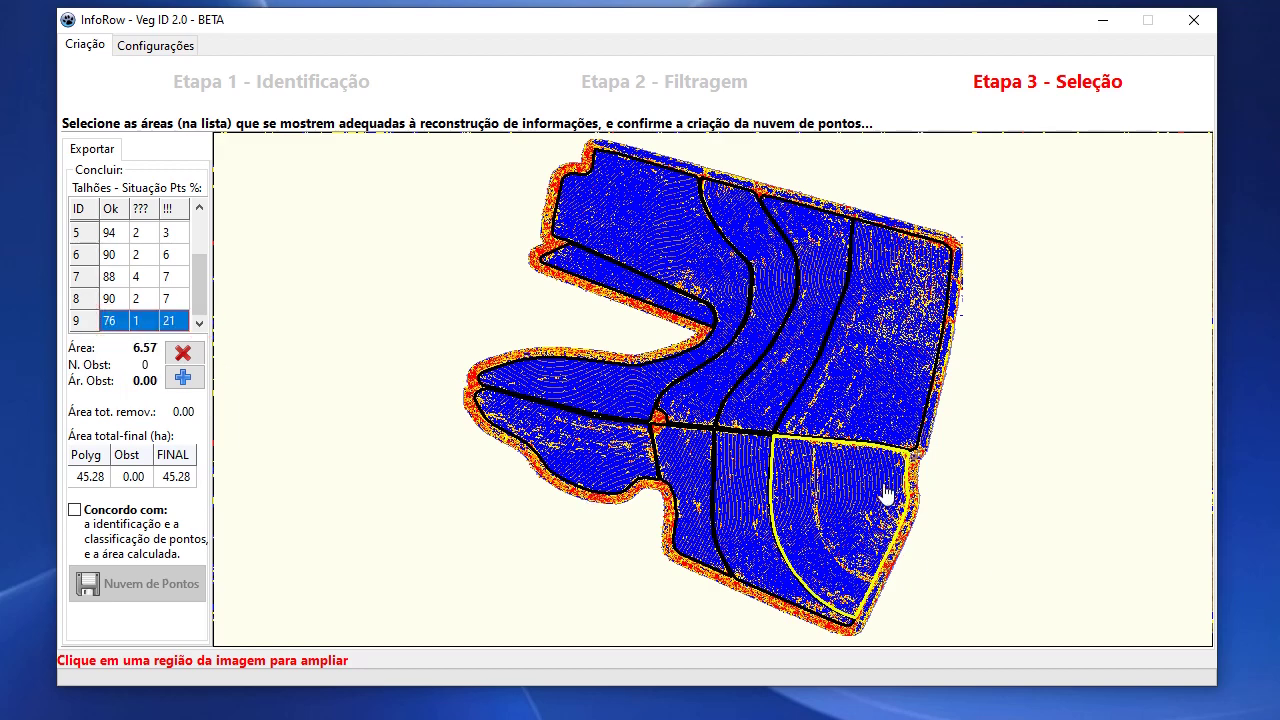
pyautogui.click(118, 279)
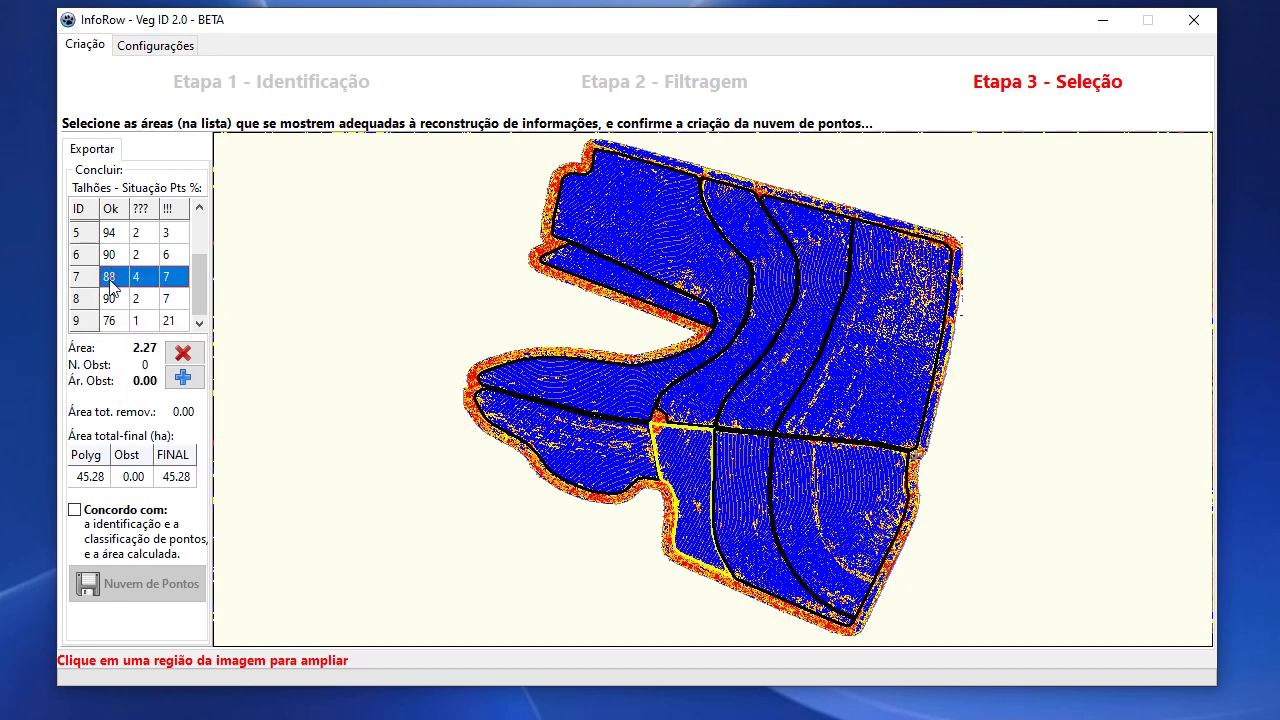
pyautogui.click(199, 207)
pyautogui.click(199, 207)
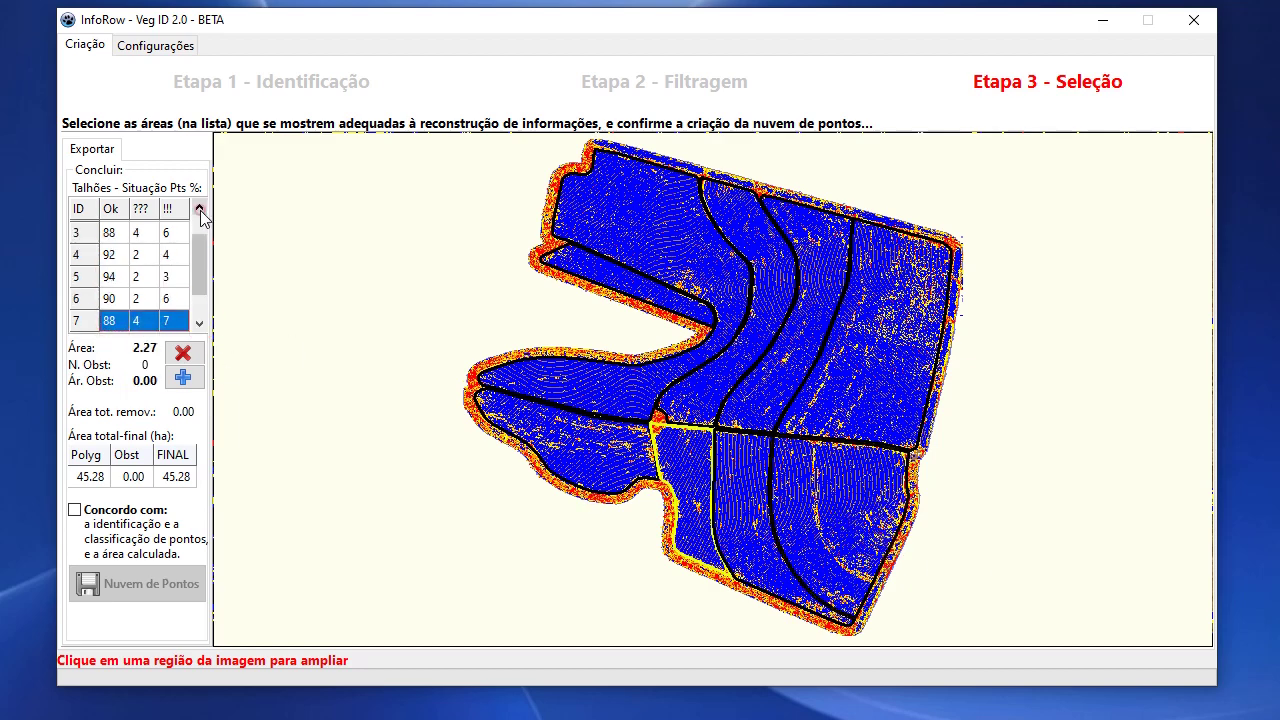
pyautogui.click(111, 301)
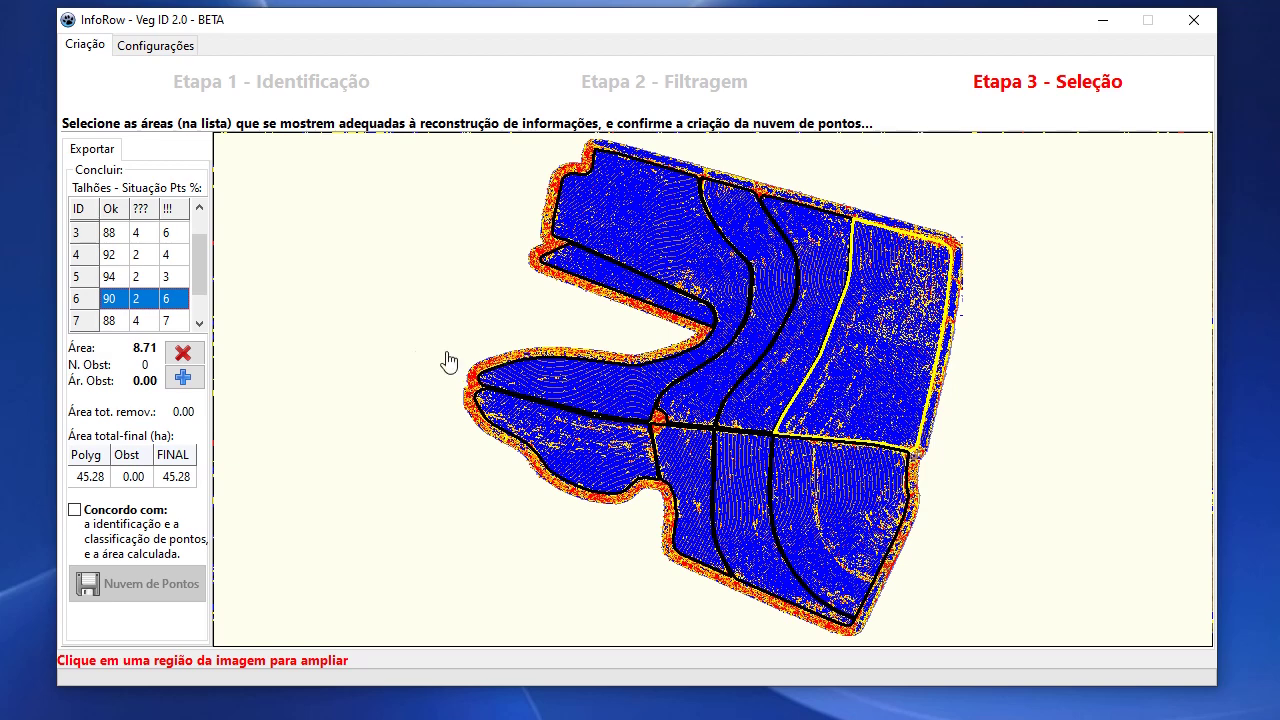
# Remove plot 6 (8.71 ha) to leave 36.58 ha, then review plots 5, 6R and 7.
pyautogui.click(190, 355)
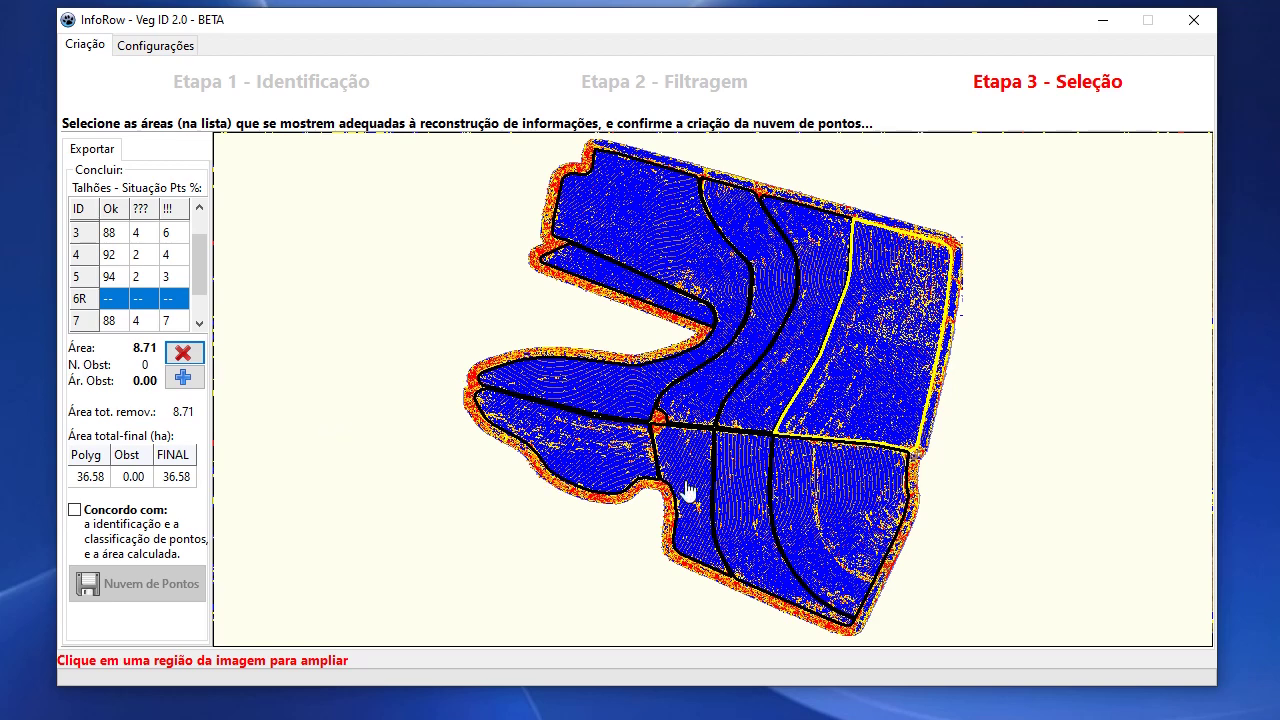
pyautogui.click(127, 283)
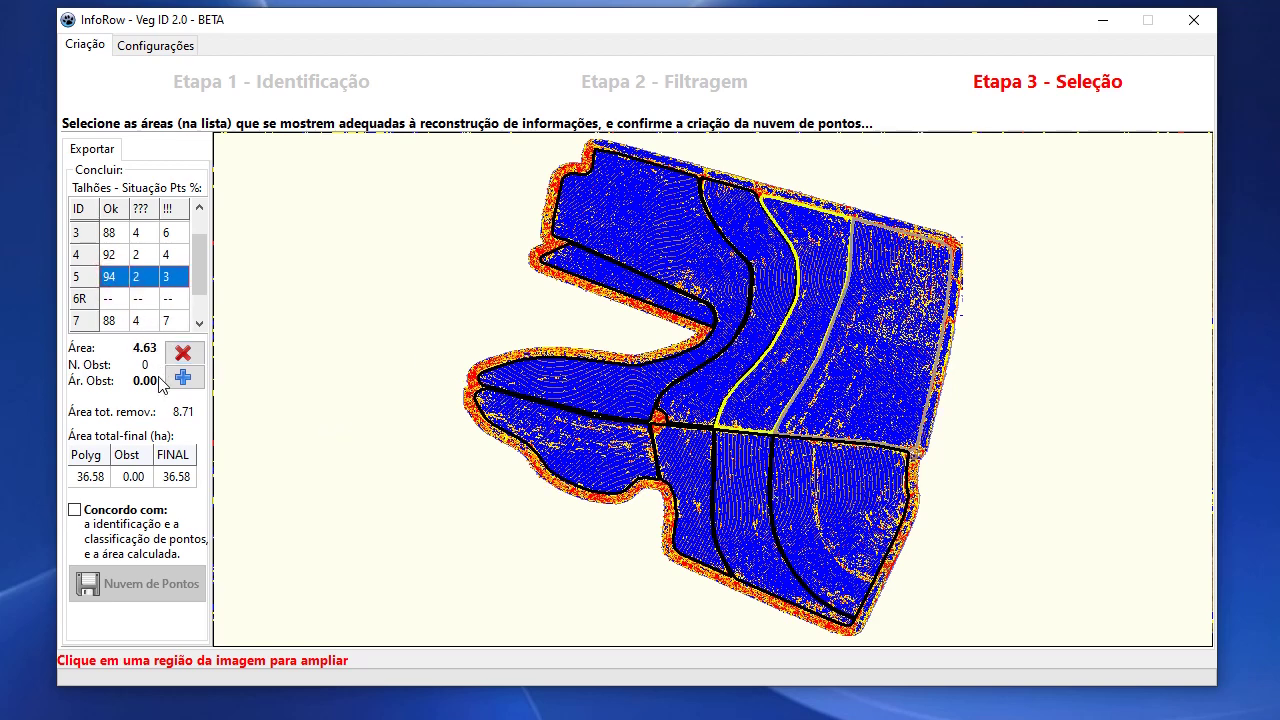
pyautogui.click(118, 299)
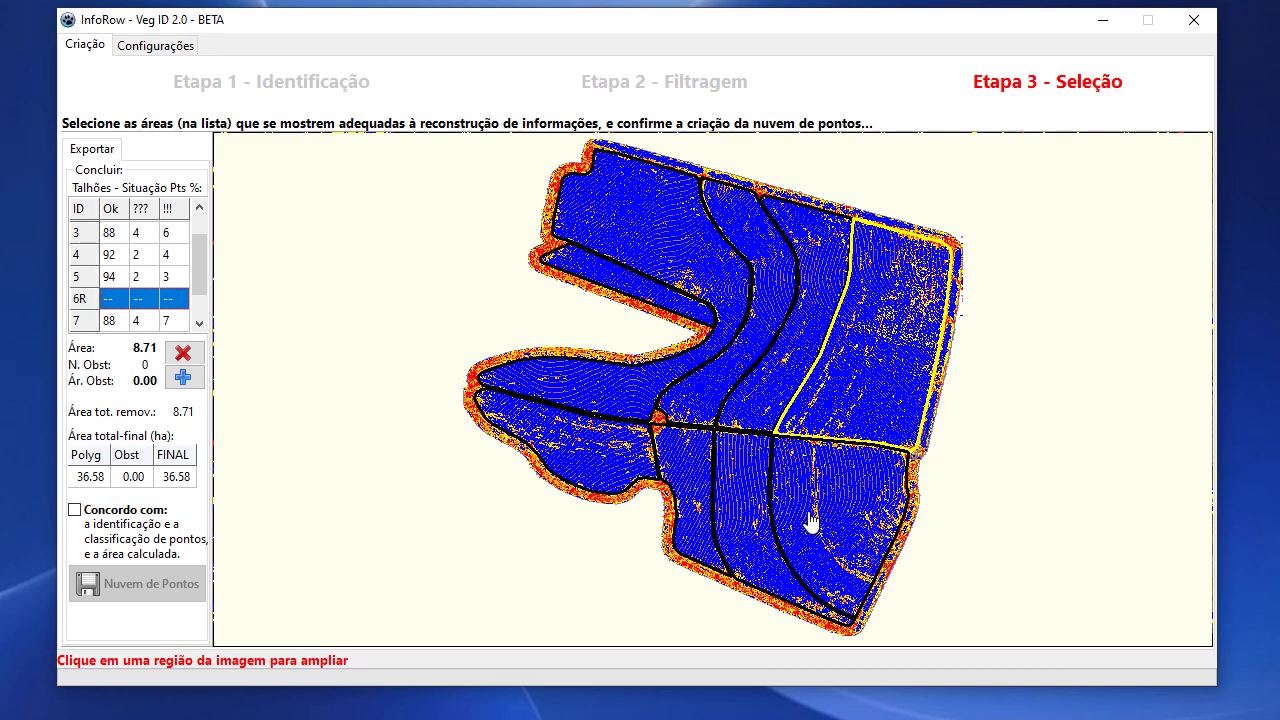
pyautogui.click(113, 277)
pyautogui.click(110, 320)
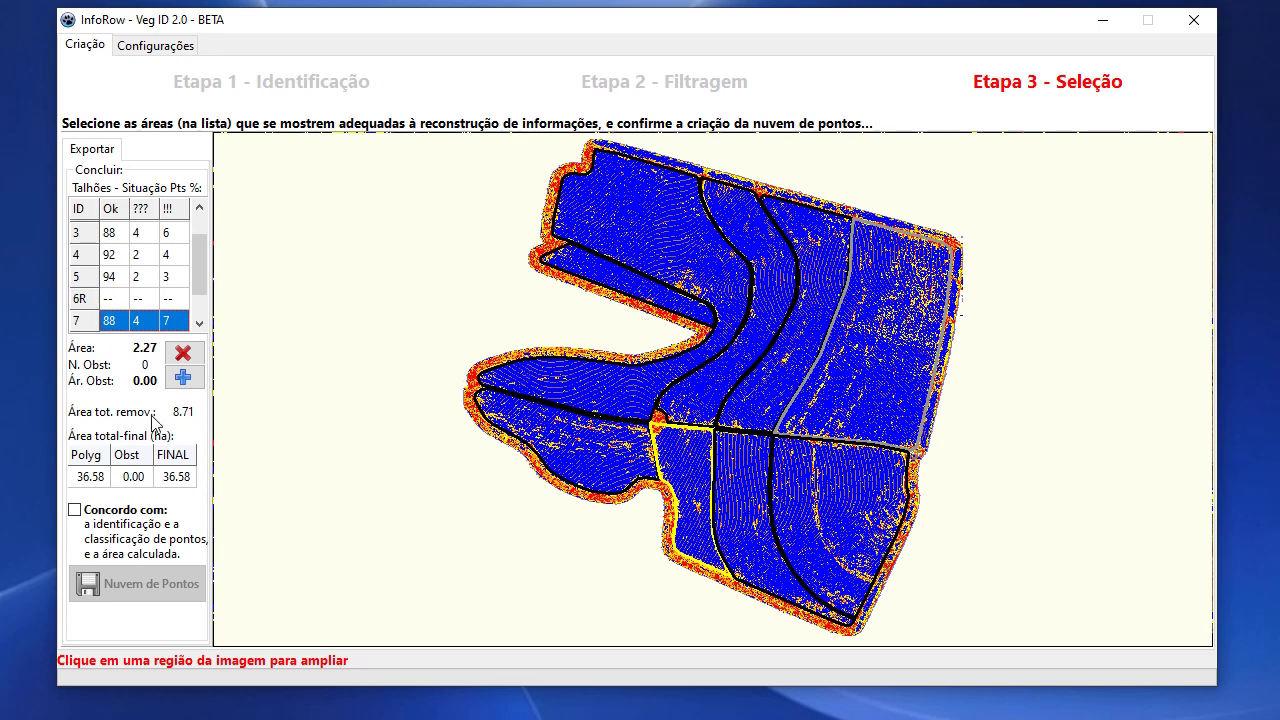
# Agree to the results and save the final point cloud as Demonstracao_13Abr.EP2.
pyautogui.click(75, 511)
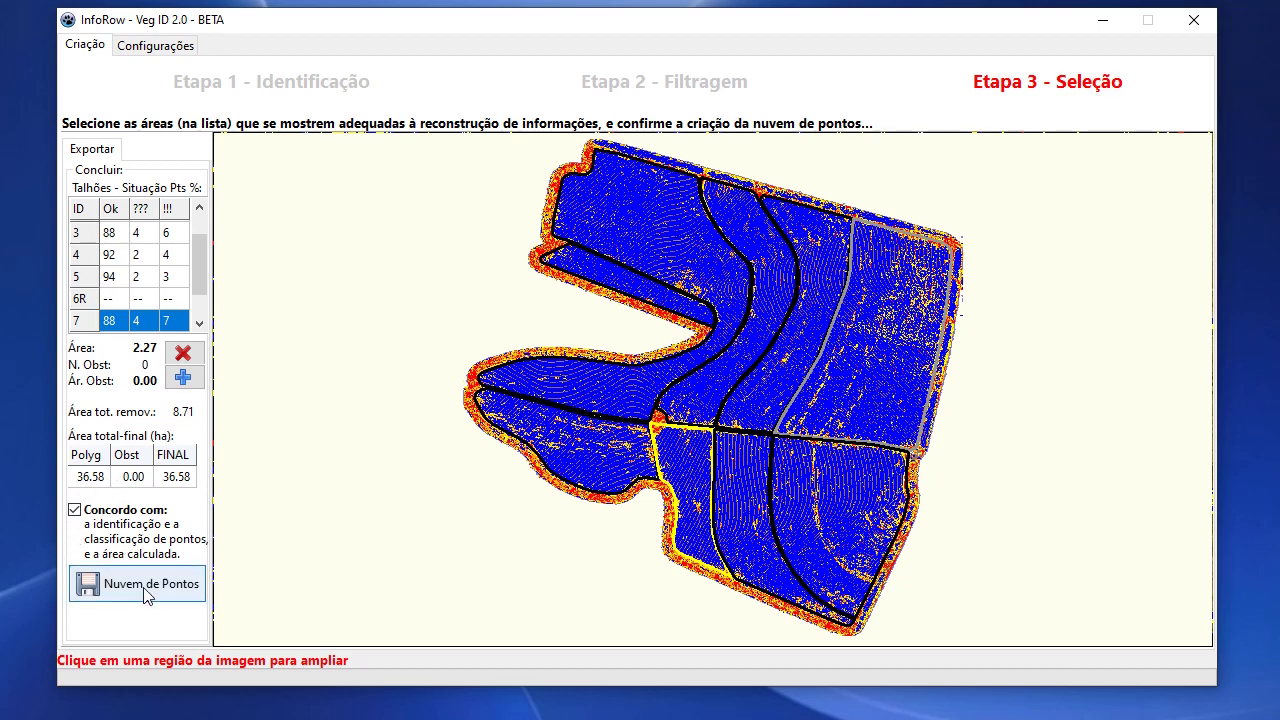
pyautogui.click(145, 589)
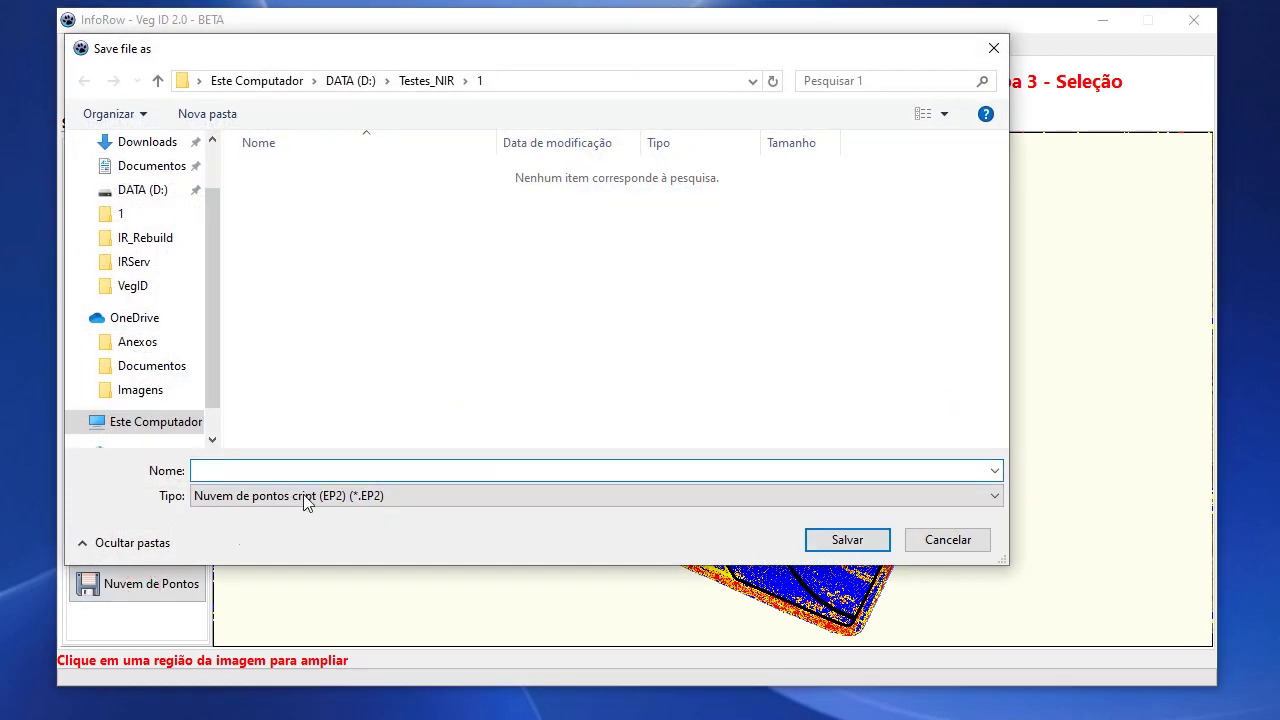
pyautogui.write('Demonstracao_13Abr')
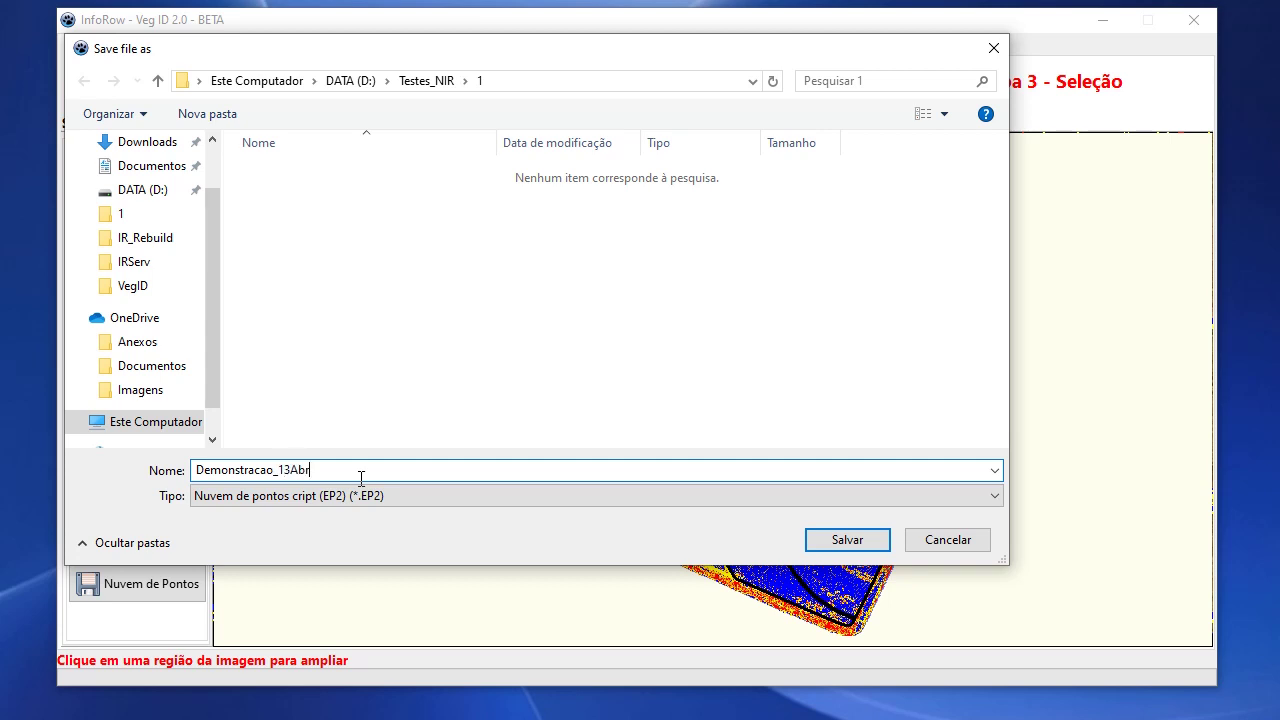
pyautogui.click(830, 541)
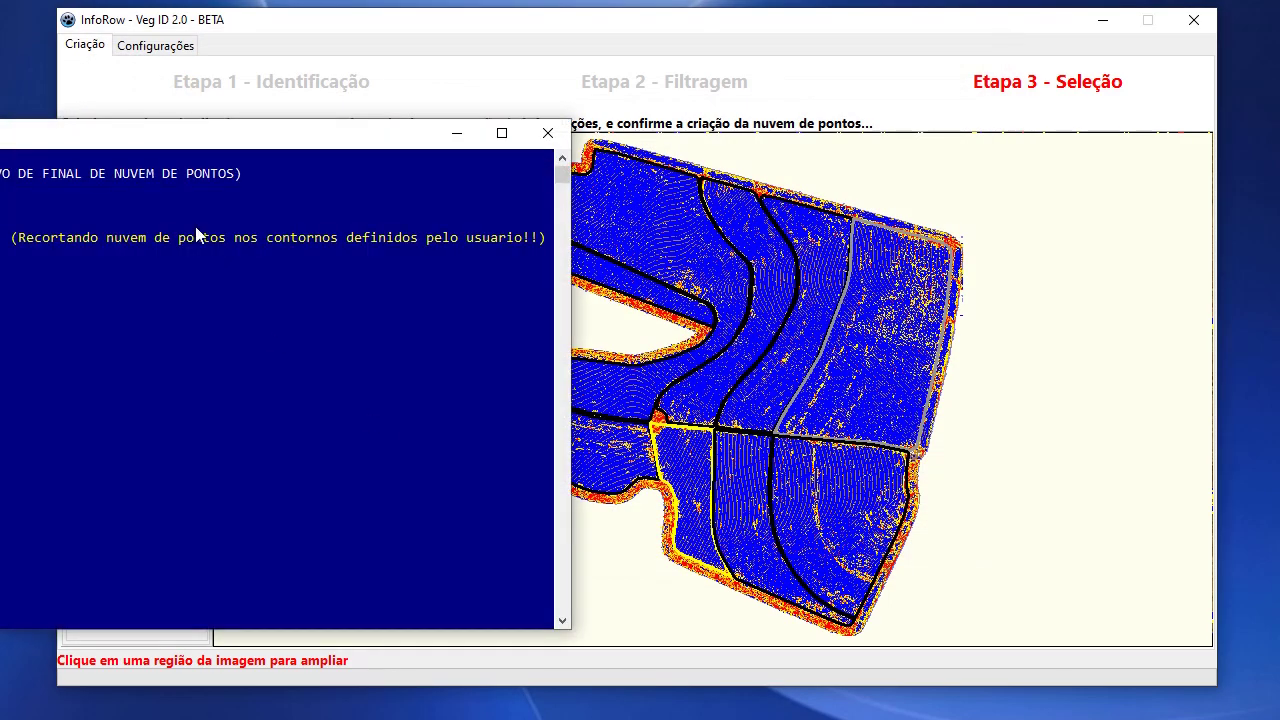
# Move the cropping console window aside to follow its progress output.
pyautogui.moveTo(100, 134); pyautogui.dragTo(567, 120)
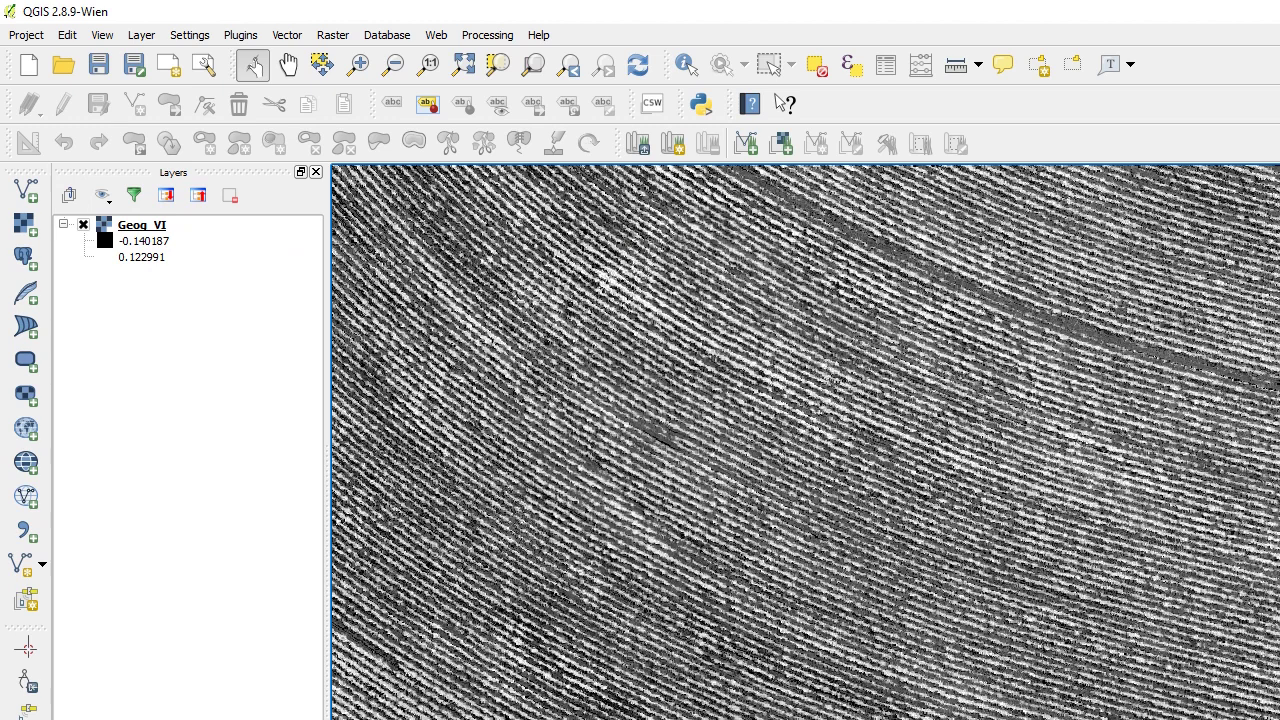
# Back in Veg ID, zoom into one region of the crop rows and run Simular Pts.
pyautogui.hotkey('alt', 'Tab')
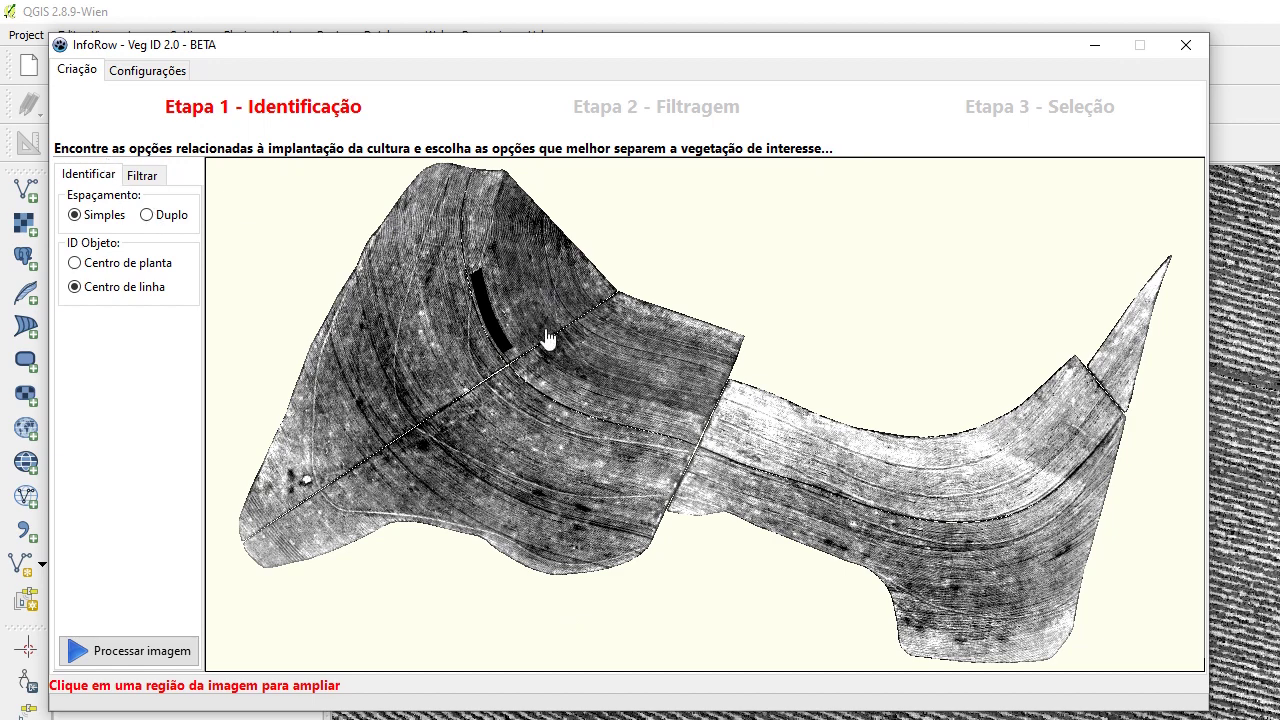
pyautogui.click(437, 279)
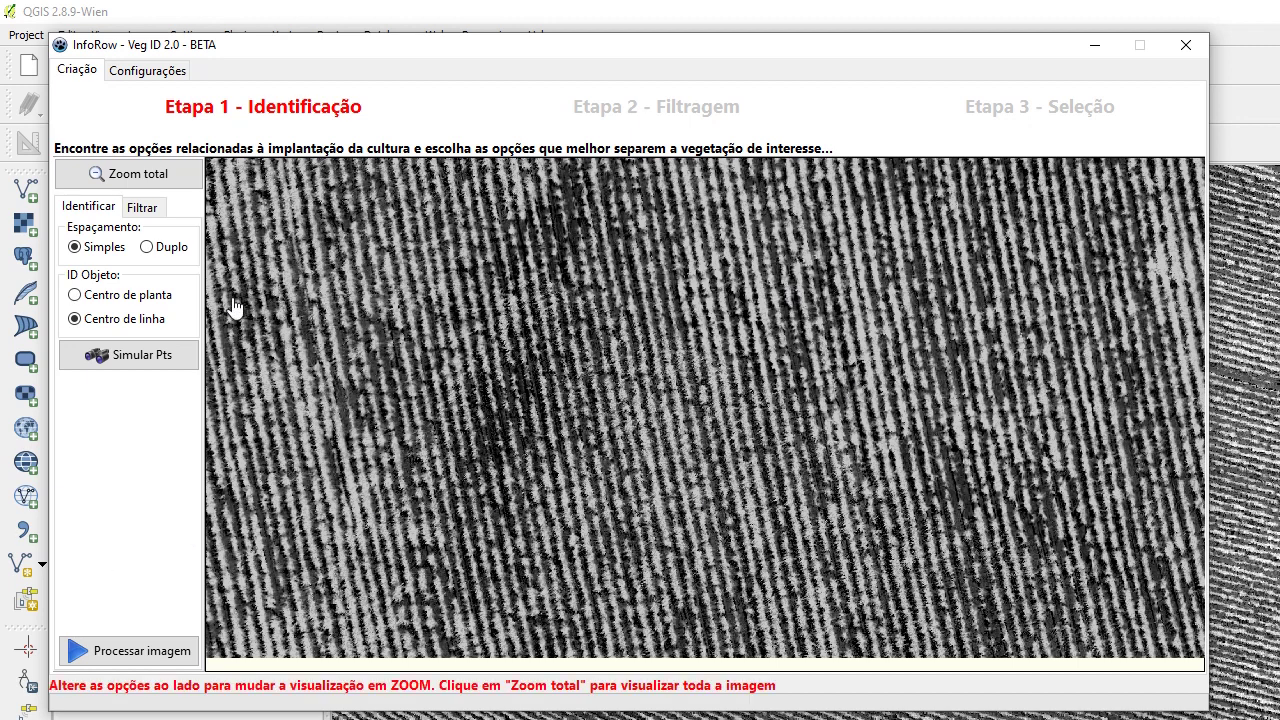
pyautogui.click(135, 364)
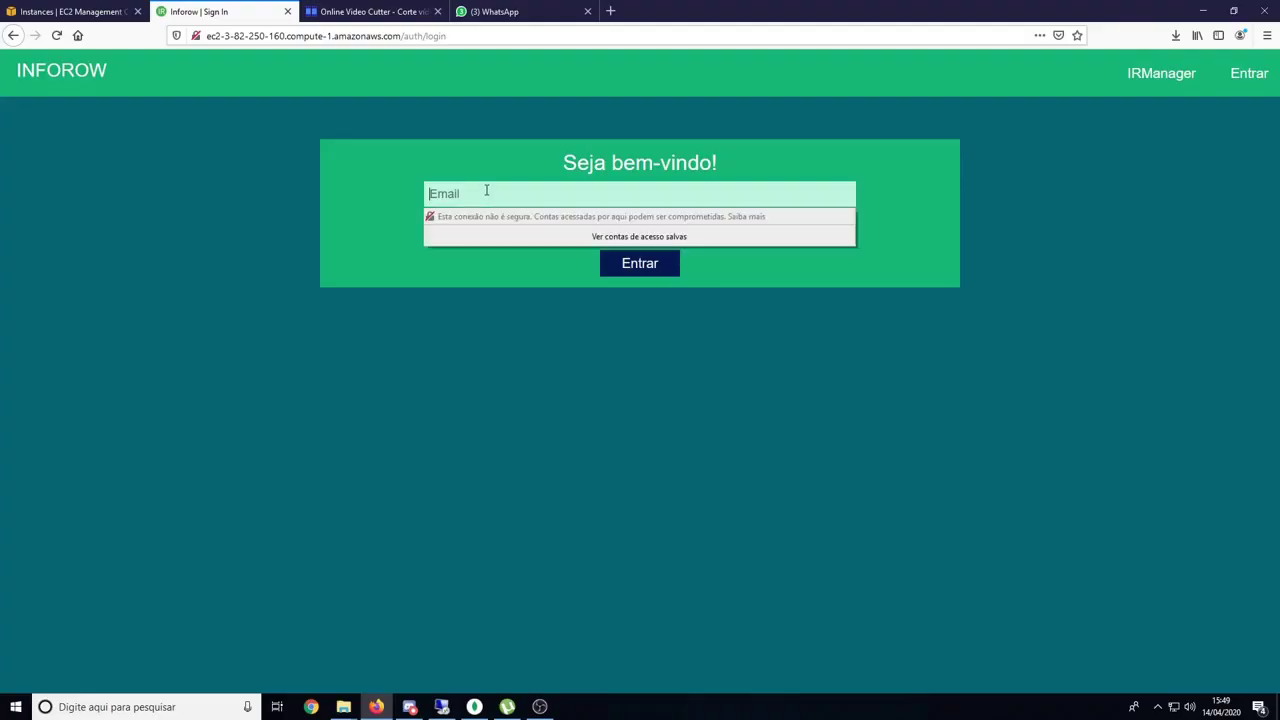
# Sign in to the INFOROW web service with the account e-mail and password.
pyautogui.press('Tab')
pyautogui.write('•••••••••')
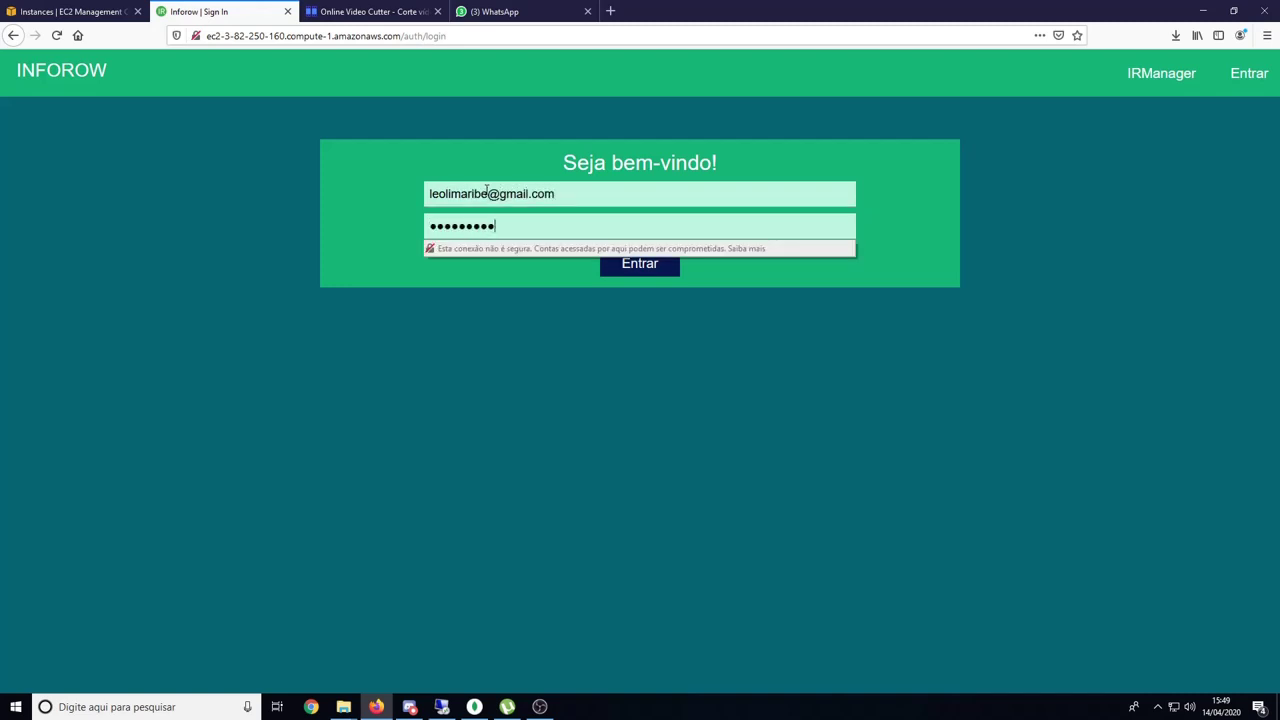
pyautogui.press('Return')
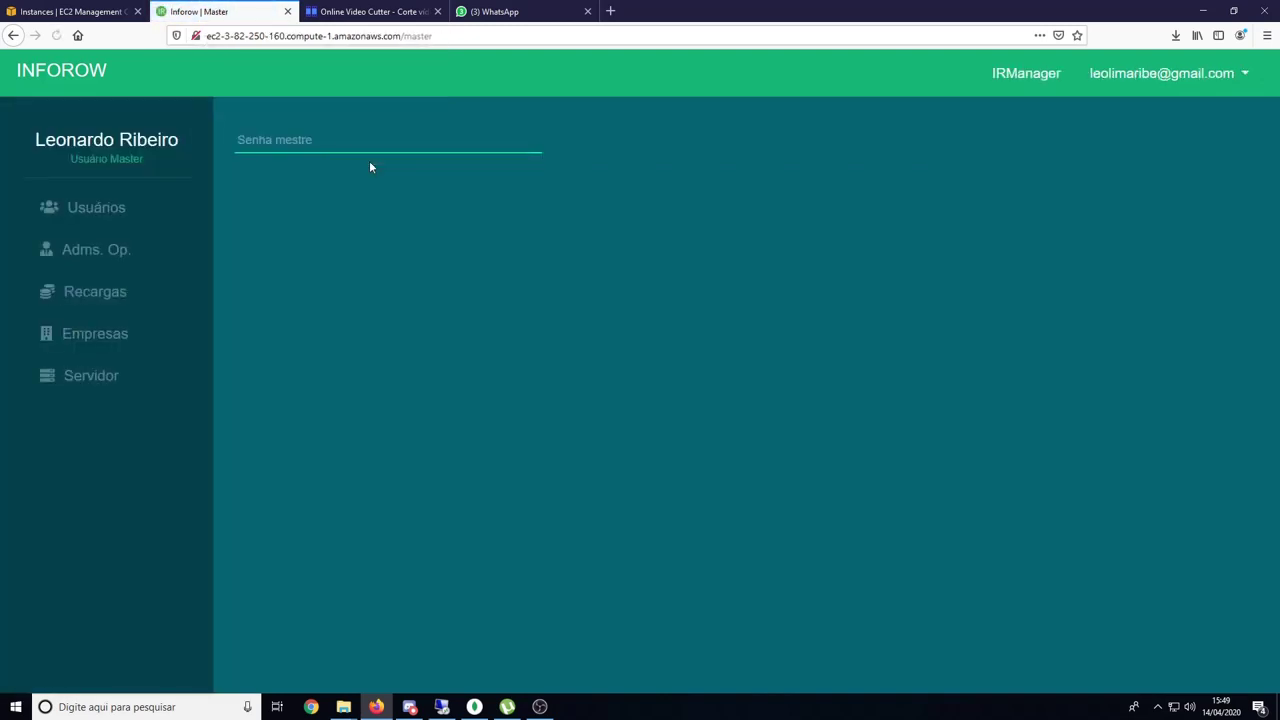
# In IRManager, upload Demonstracao_13Abr.EP2 to map the 36 ha field.
pyautogui.click(1048, 76)
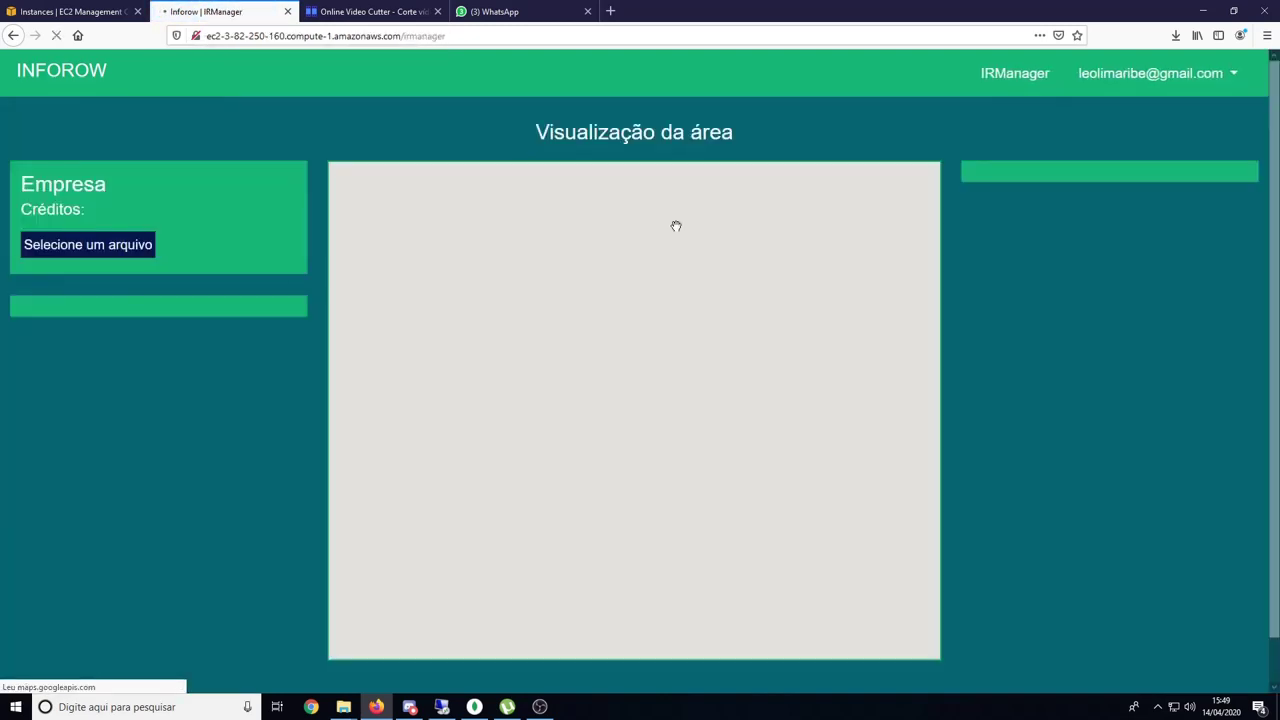
pyautogui.click(140, 260)
pyautogui.click(173, 122)
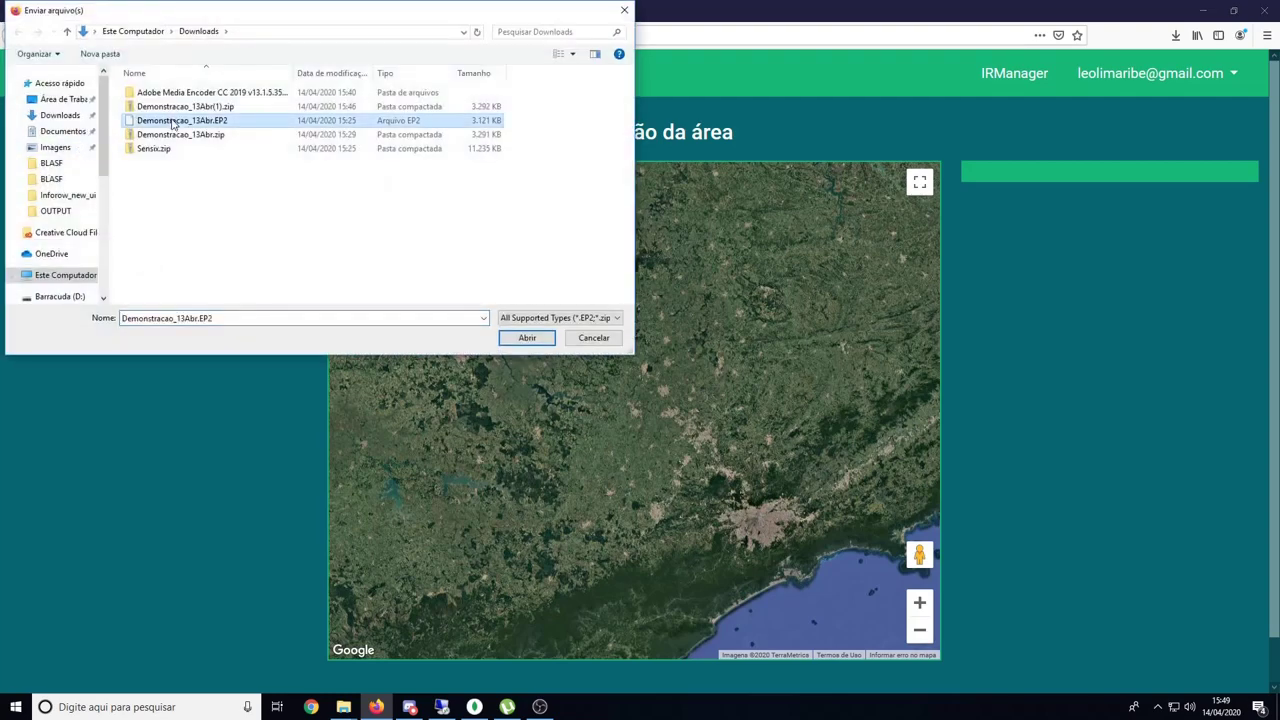
pyautogui.doubleClick(172, 123)
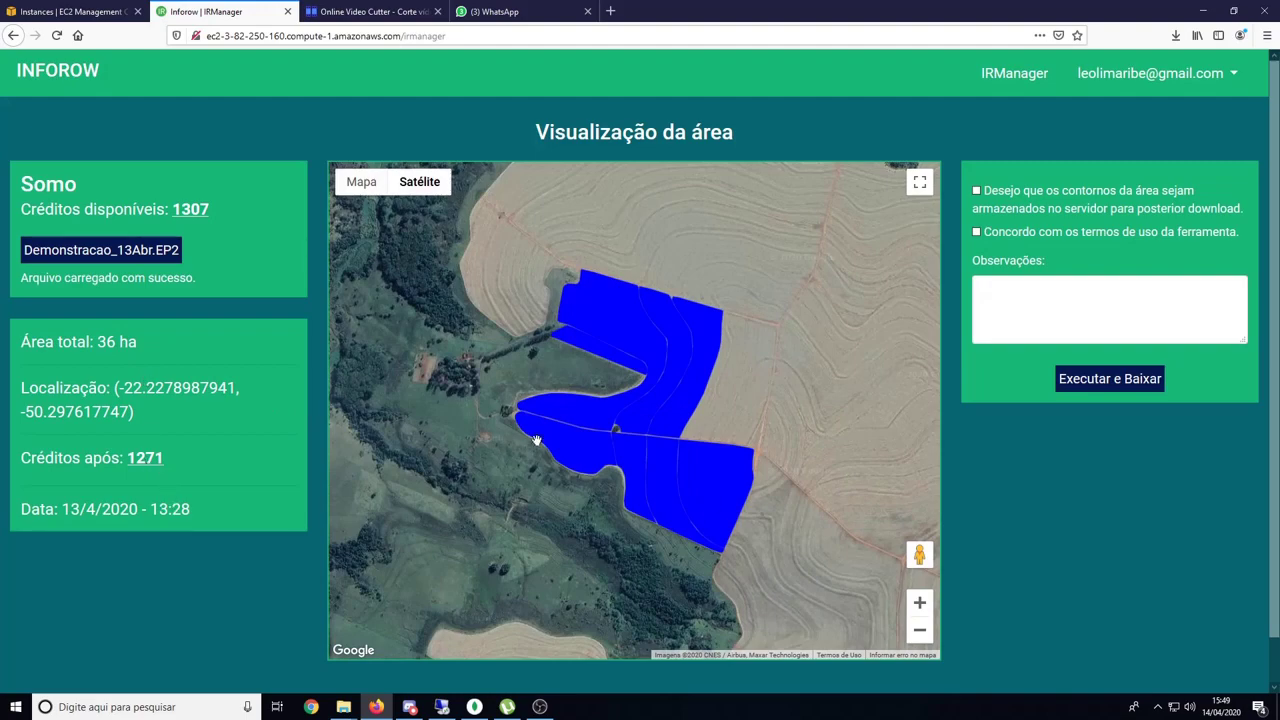
# Centre the field polygon and tick the terms-of-use and store-contours checkboxes.
pyautogui.scroll(1, 598, 423)
pyautogui.scroll(2, 615, 424)
pyautogui.scroll(-3, 771, 451)
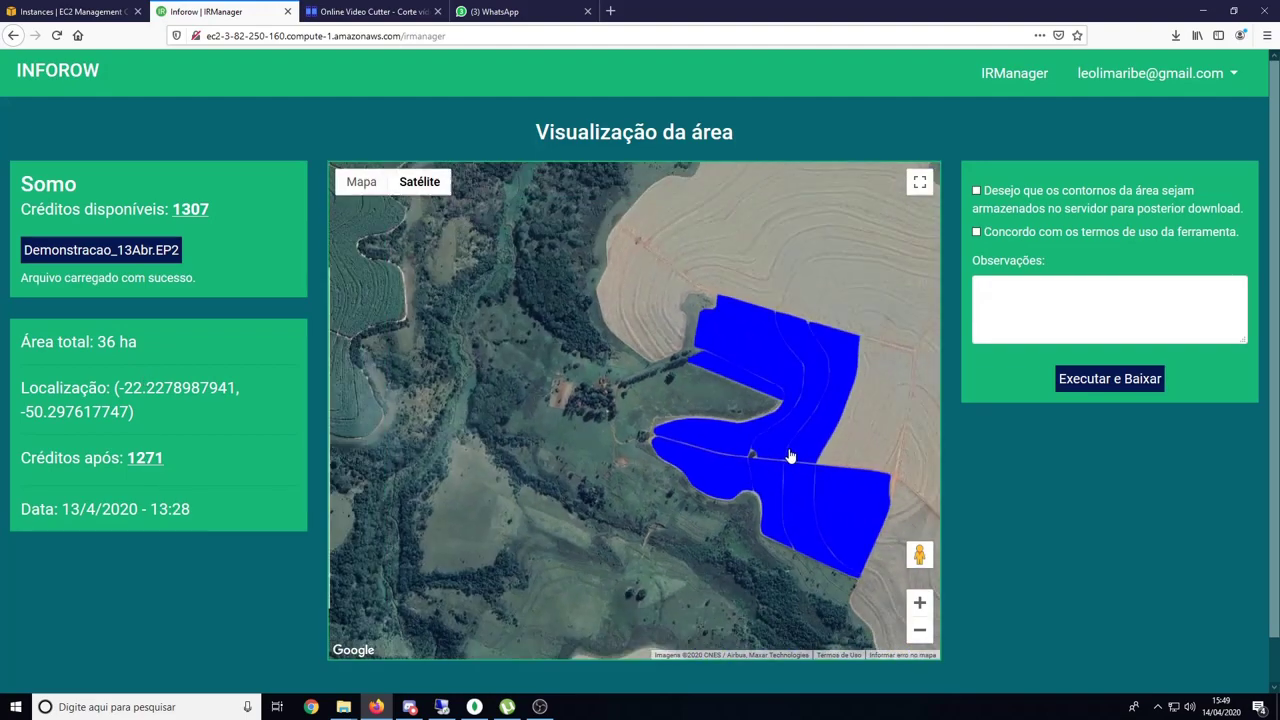
pyautogui.scroll(1, 668, 428)
pyautogui.moveTo(694, 437); pyautogui.dragTo(706, 397)
pyautogui.click(1040, 231)
pyautogui.click(1041, 208)
# Add the note 'Arquivo para teste.', then process the file and save the zip download.
pyautogui.click(1048, 316)
pyautogui.write('Arquivo para teste.')
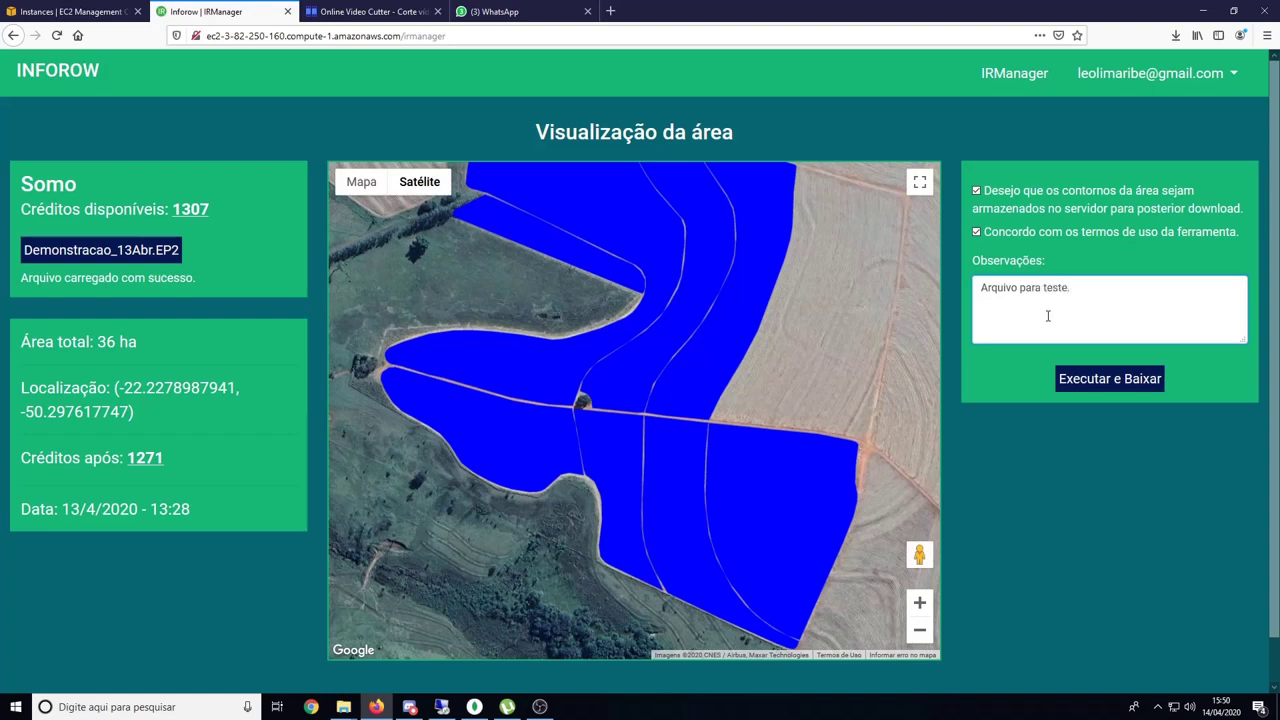
pyautogui.click(1100, 379)
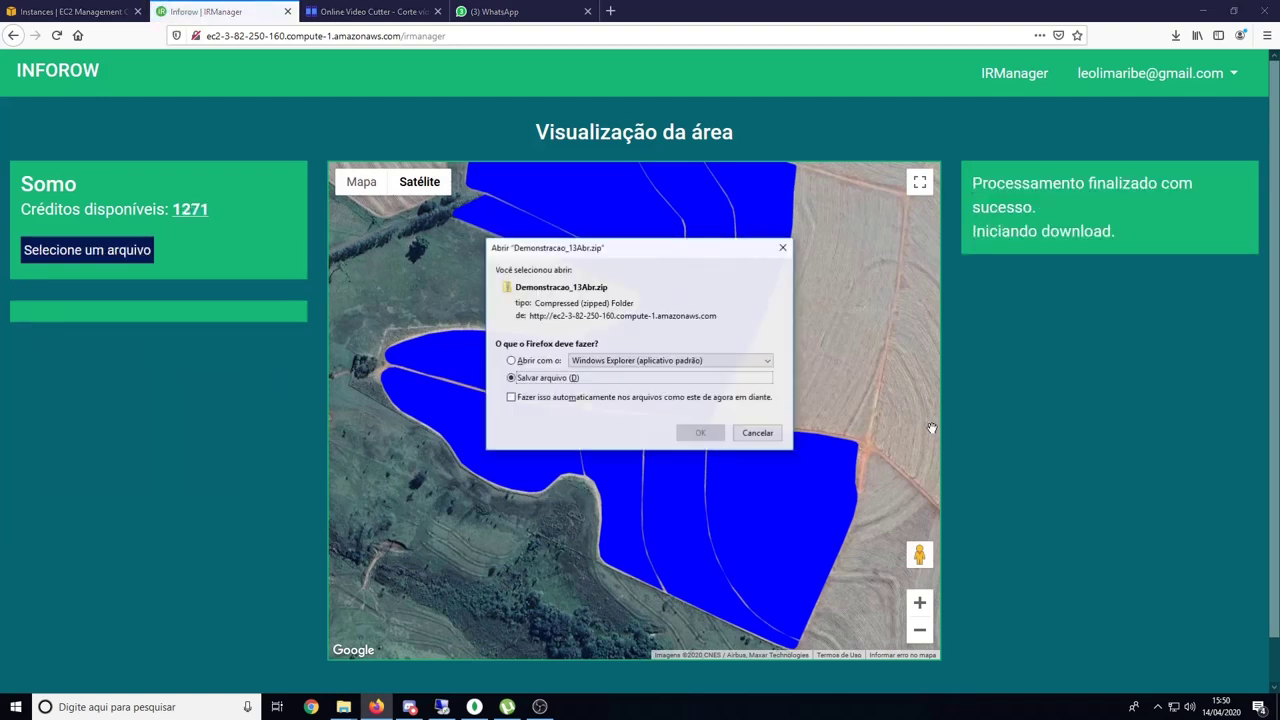
pyautogui.click(701, 433)
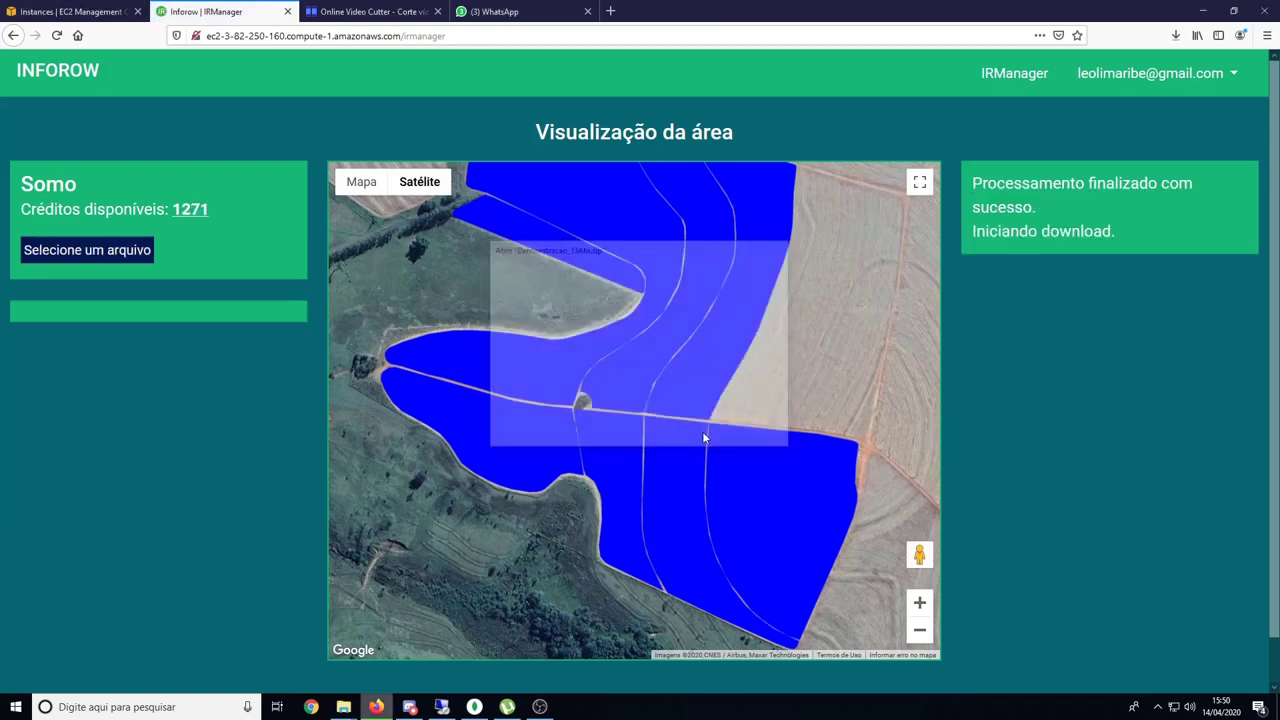
# Open Master > Empresas and view the Somo company's records.
pyautogui.click(1097, 78)
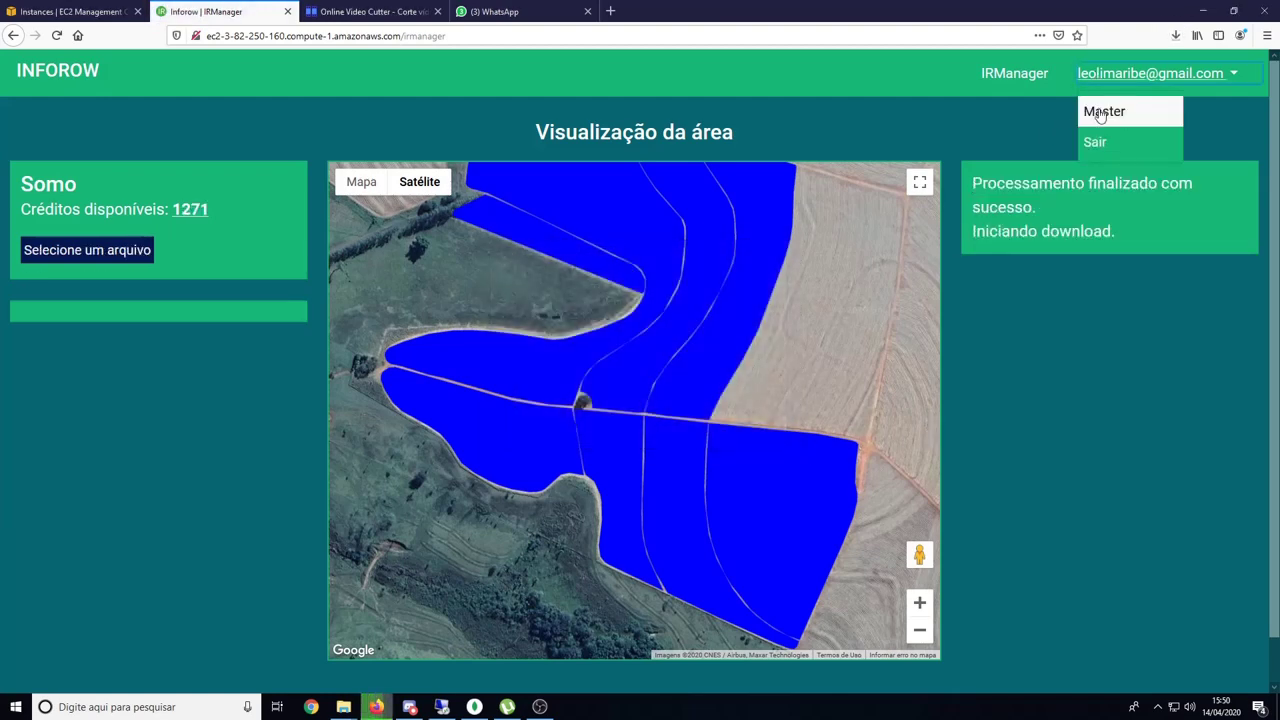
pyautogui.click(1104, 112)
pyautogui.click(88, 337)
pyautogui.click(323, 229)
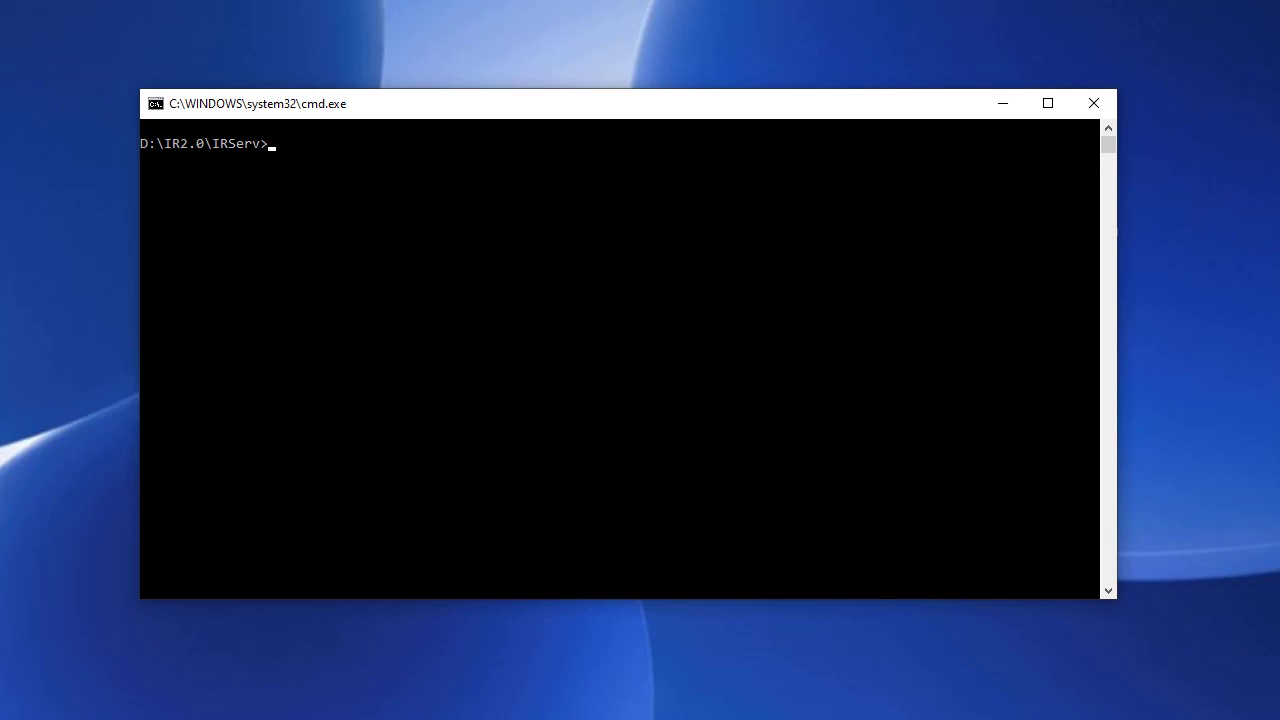
# Clear the console and rerun the irserver final command on demonstracao_13Abr.ep2 with bla.json output.
pyautogui.write('cls')
pyautogui.press('Up')
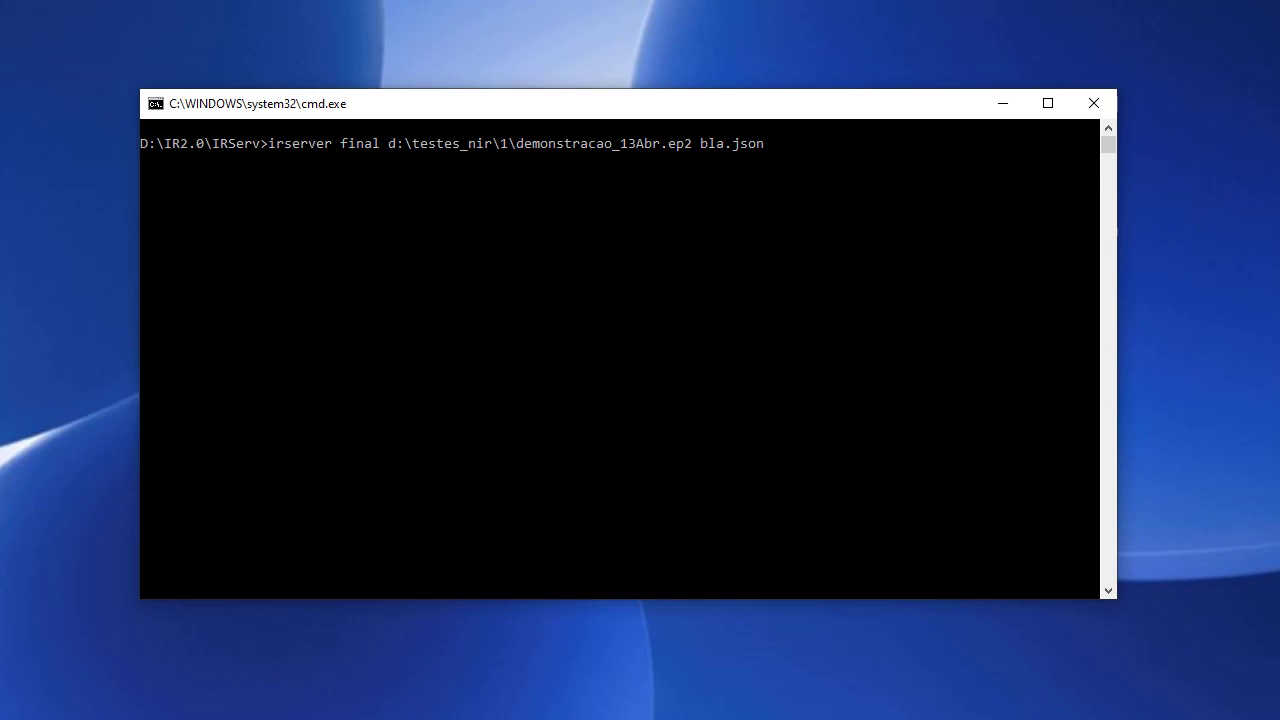
pyautogui.press('Return')
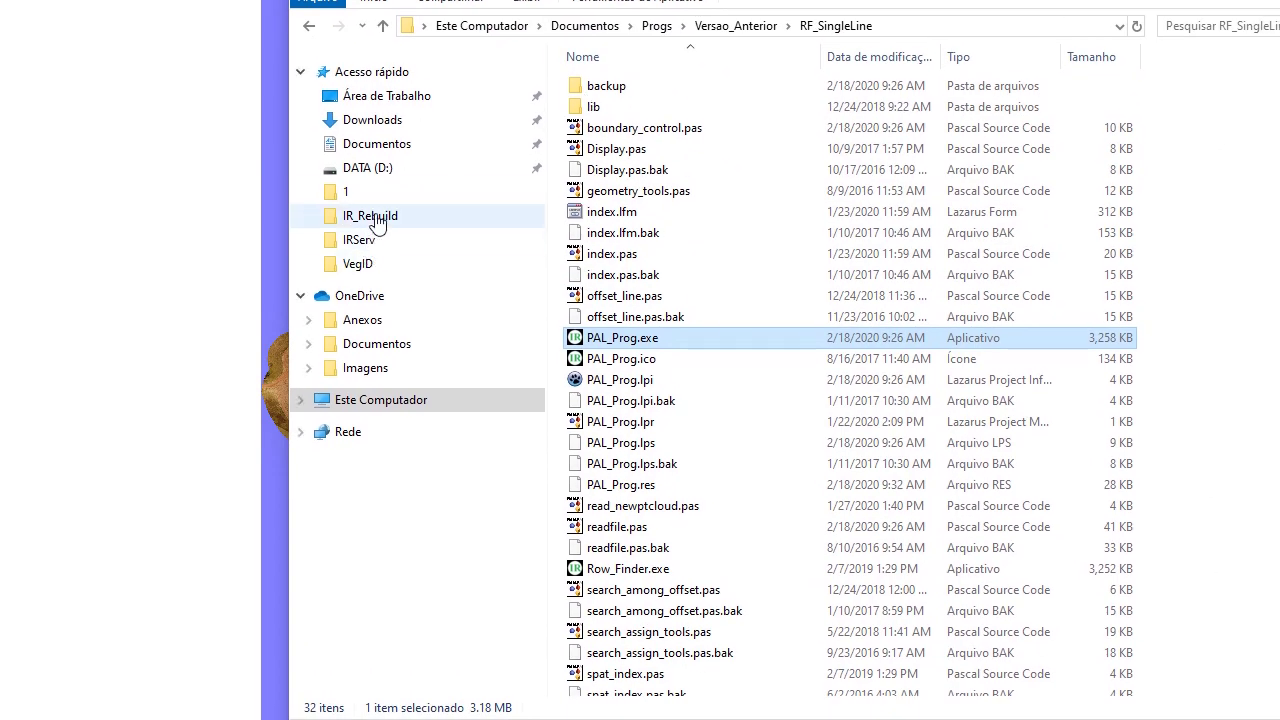
# Select LINES_demonstracao_13abr.kml in the IRServ folder and minimize Explorer to reveal the row lines.
pyautogui.click(370, 240)
pyautogui.scroll(-4, 675, 390)
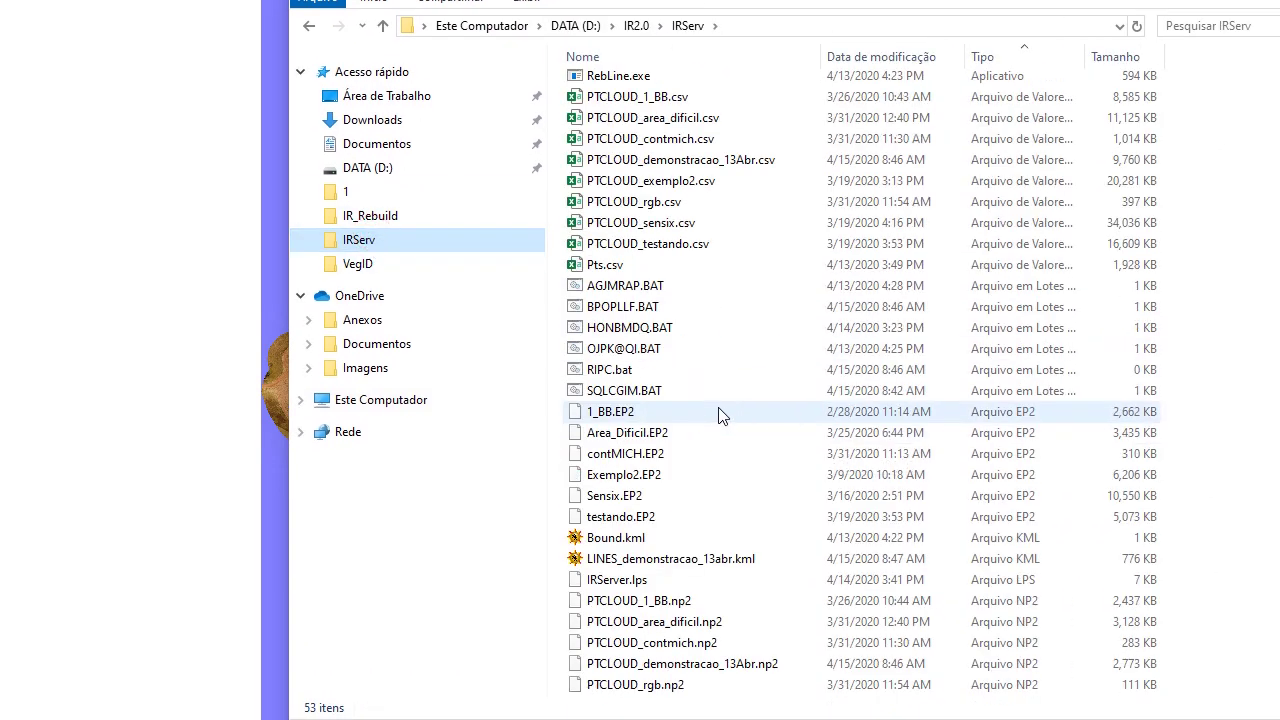
pyautogui.scroll(-1, 720, 414)
pyautogui.click(710, 497)
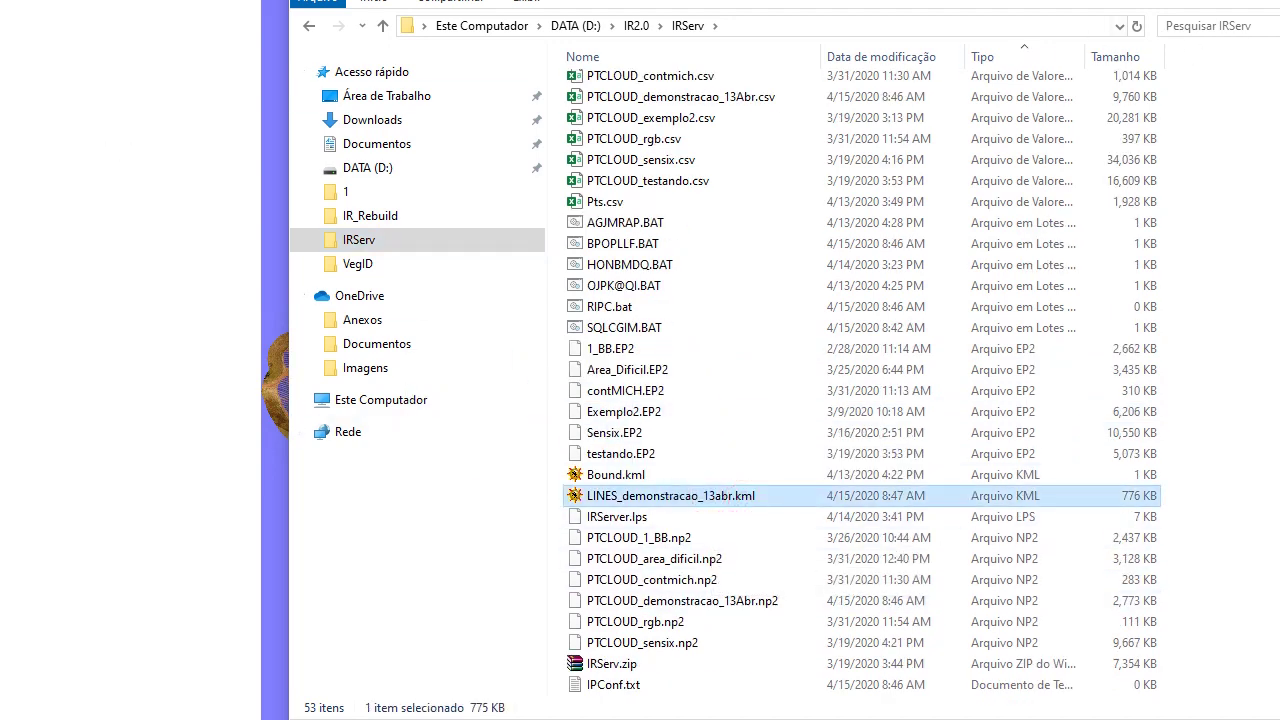
pyautogui.click(1262, 1)
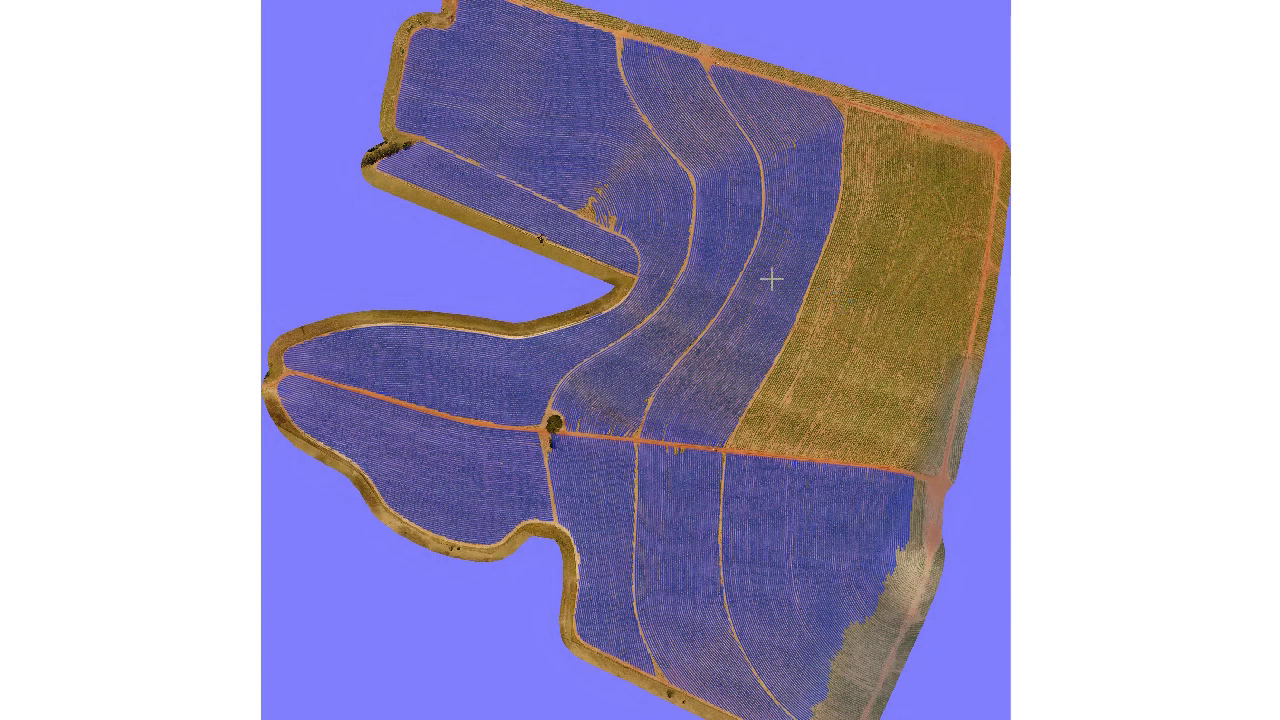